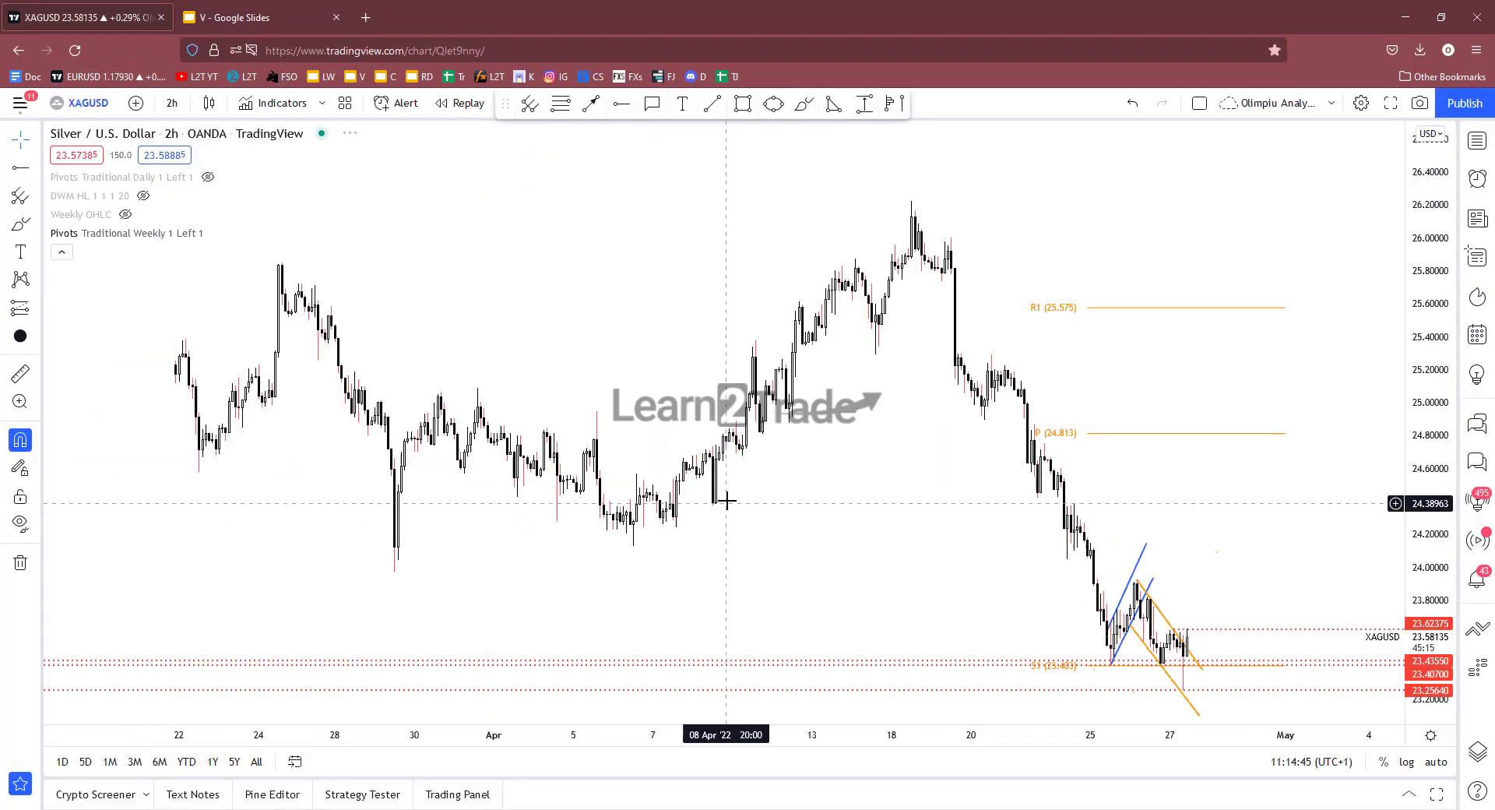
pyautogui.scroll(-2, 729, 495)
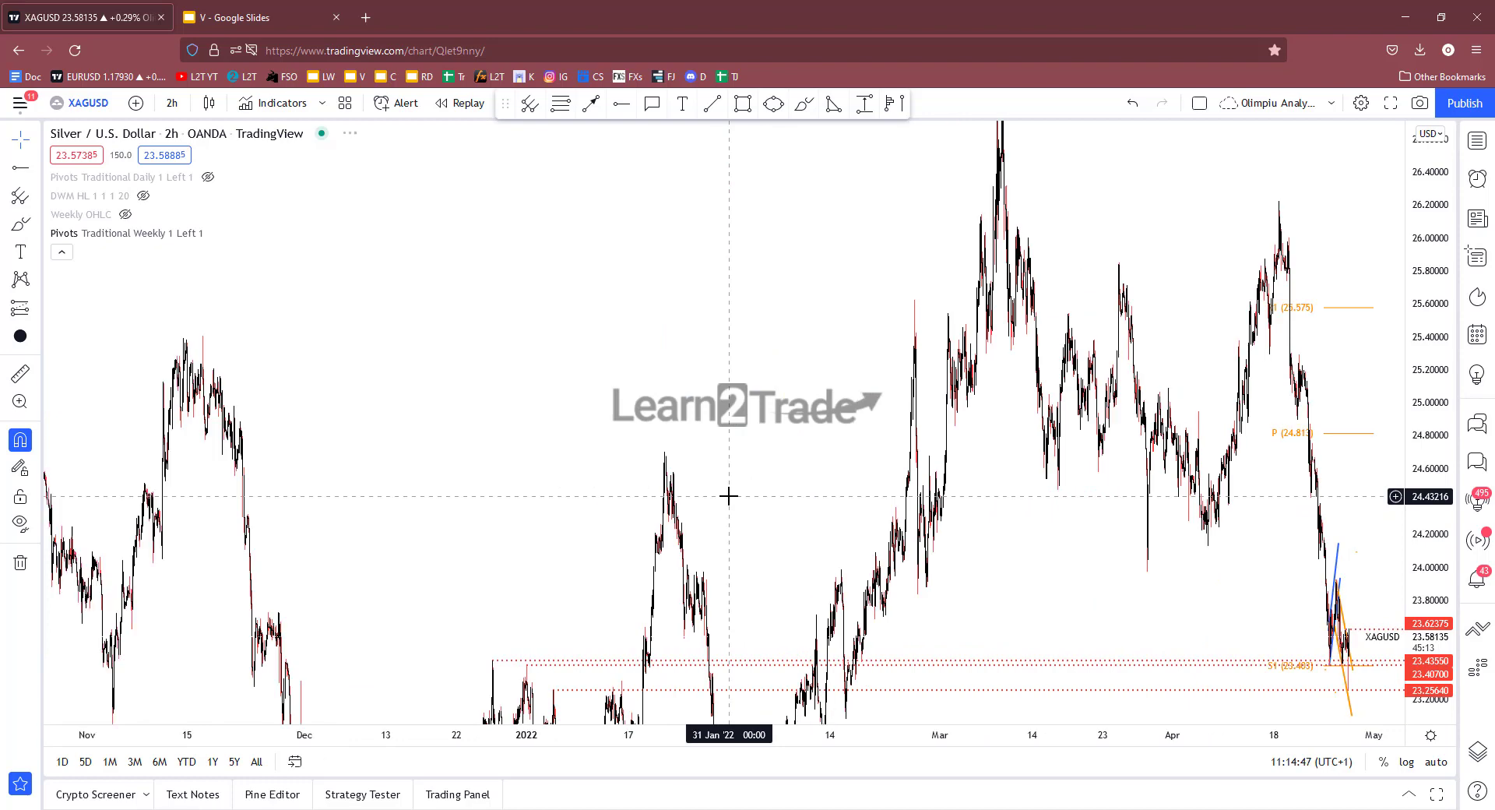
# Zoom and compress the price scale, deleting a stray orange circle near 23.45.
pyautogui.scroll(1, 716, 562)
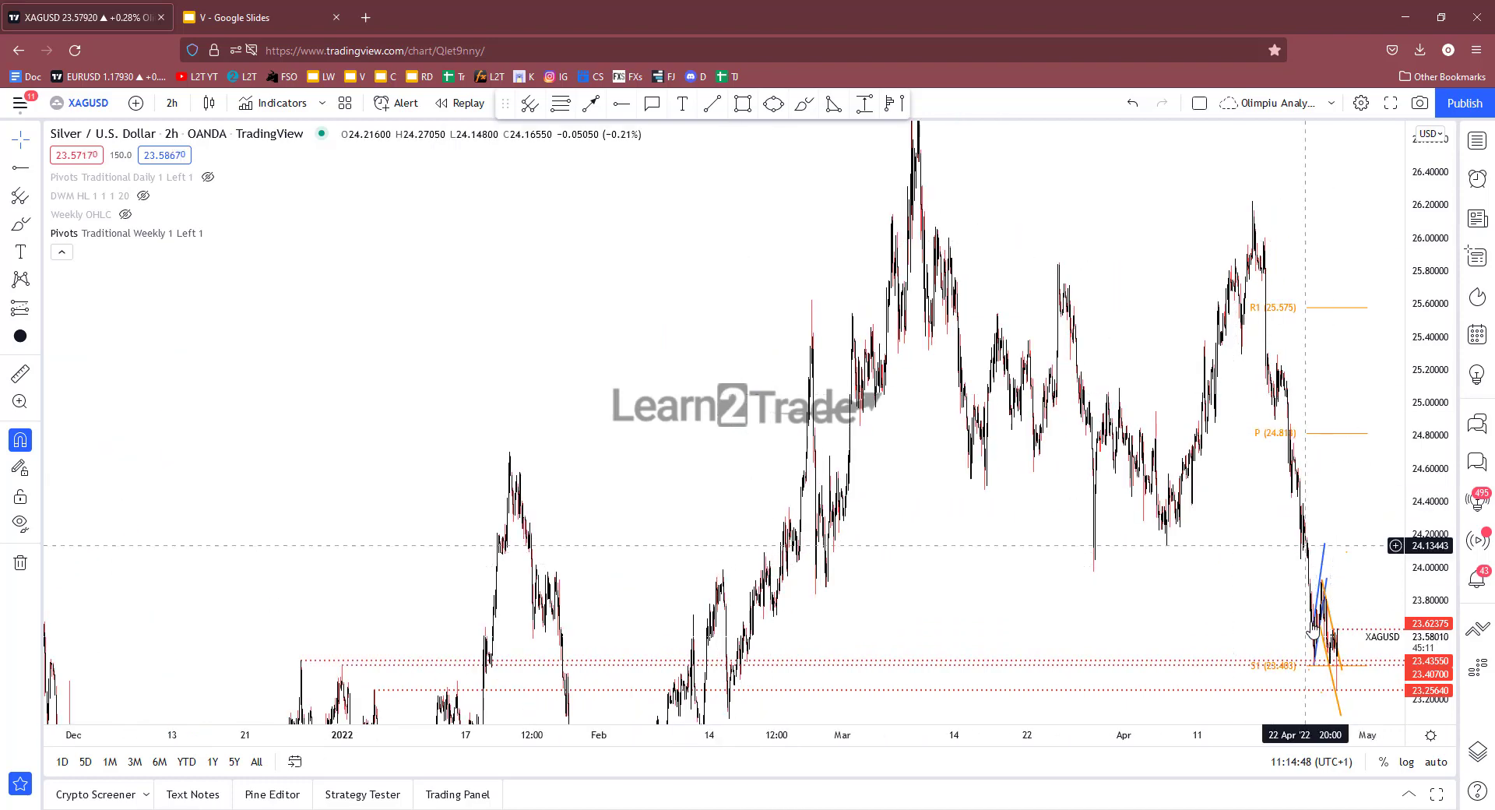
pyautogui.moveTo(1433, 448); pyautogui.dragTo(1433, 499)
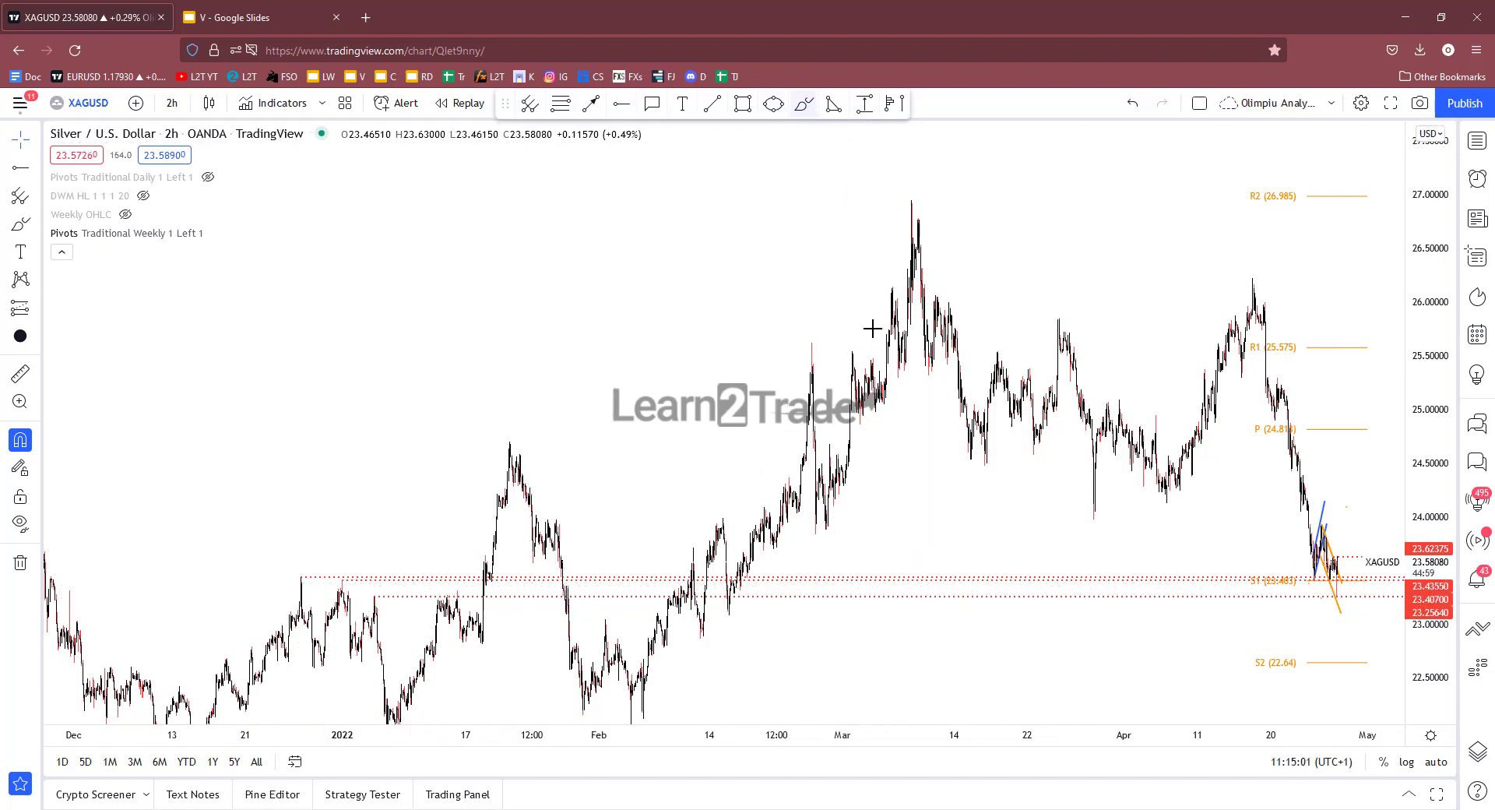
pyautogui.moveTo(849, 580)
pyautogui.mouseDown()
pyautogui.moveTo(267, 581)
pyautogui.moveTo(307, 596)
pyautogui.moveTo(1371, 594)
pyautogui.moveTo(703, 588)
pyautogui.mouseUp()
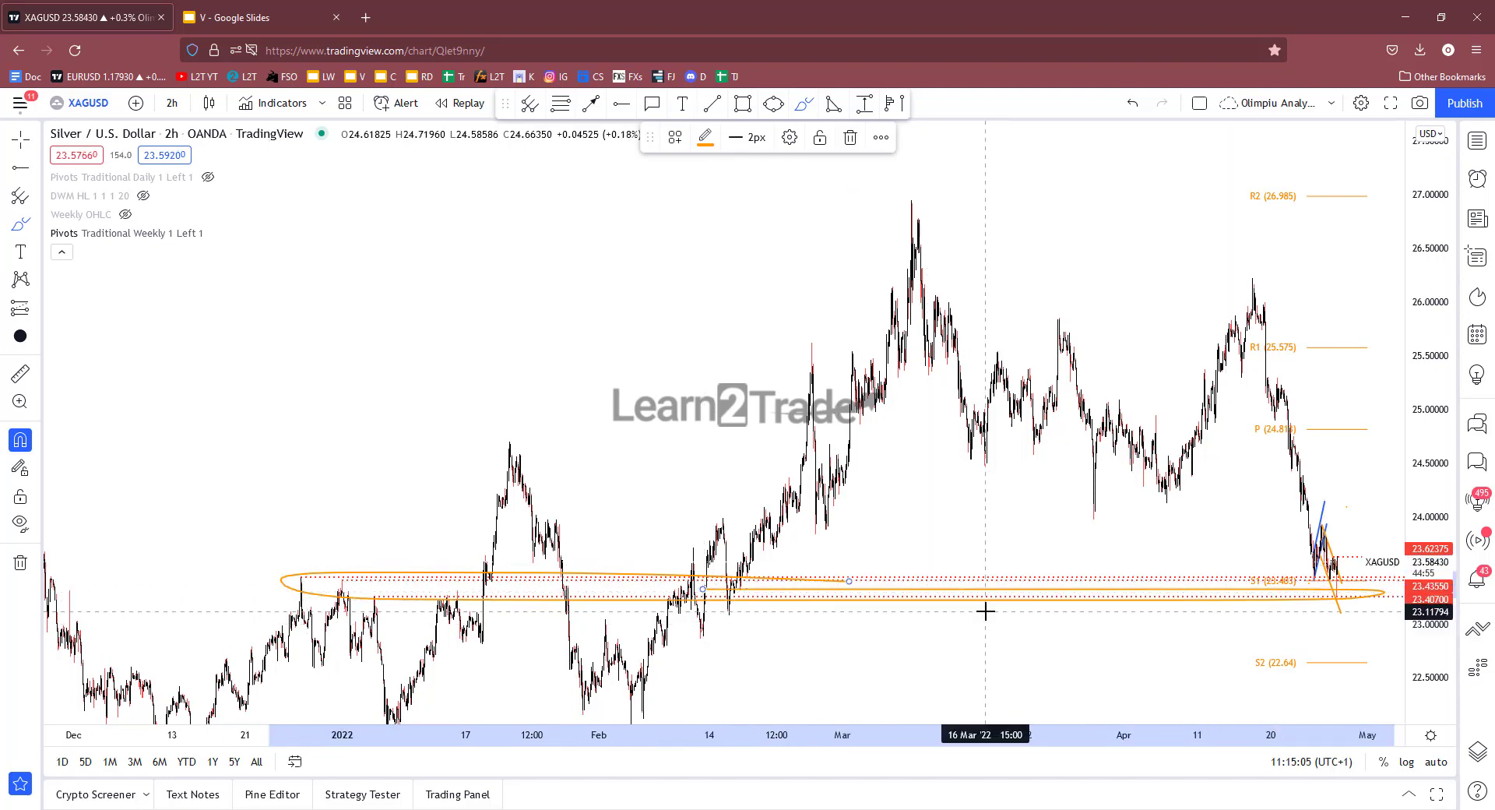
pyautogui.press('Delete')
pyautogui.scroll(2, 801, 628)
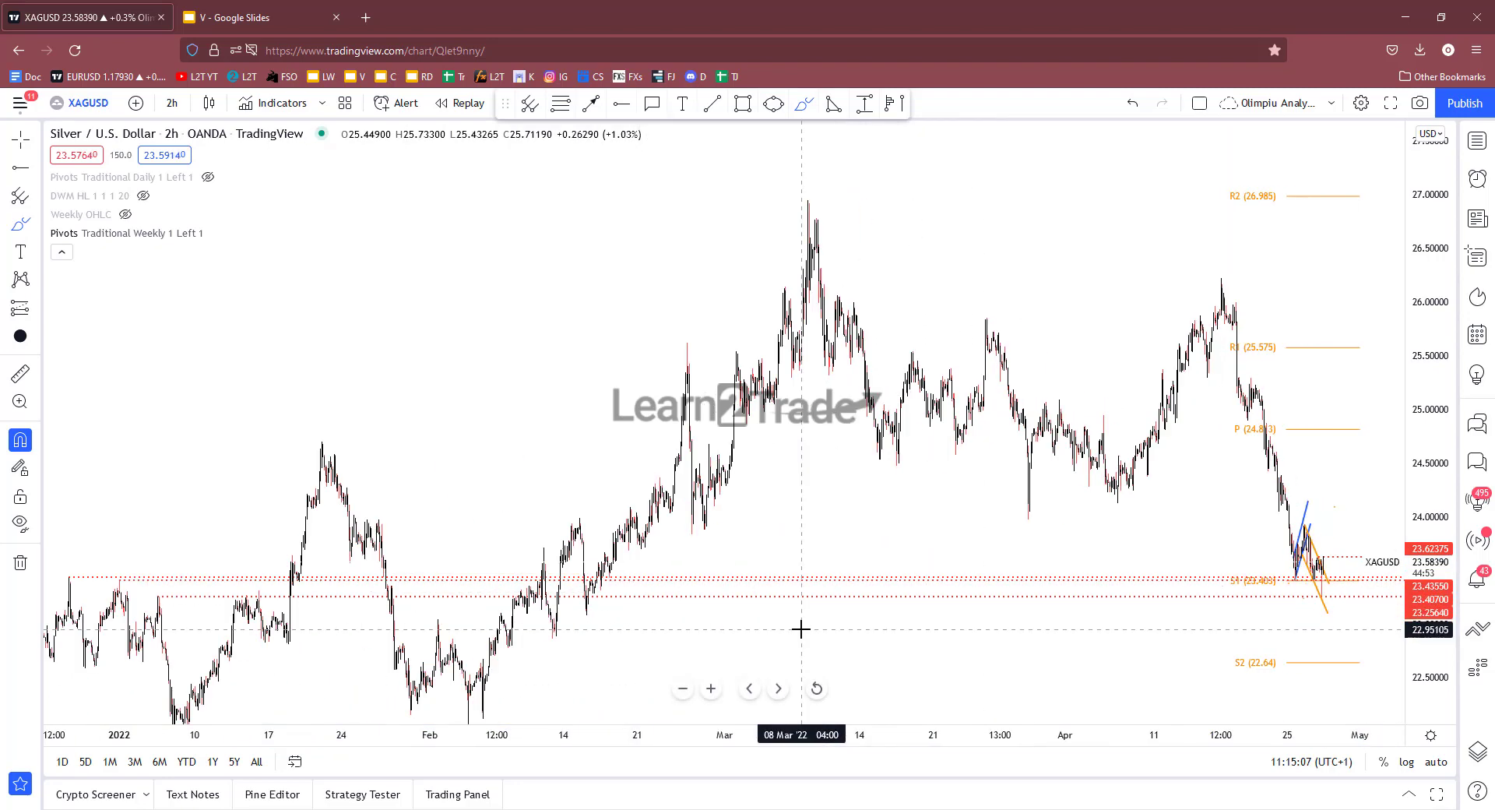
pyautogui.scroll(-1, 800, 628)
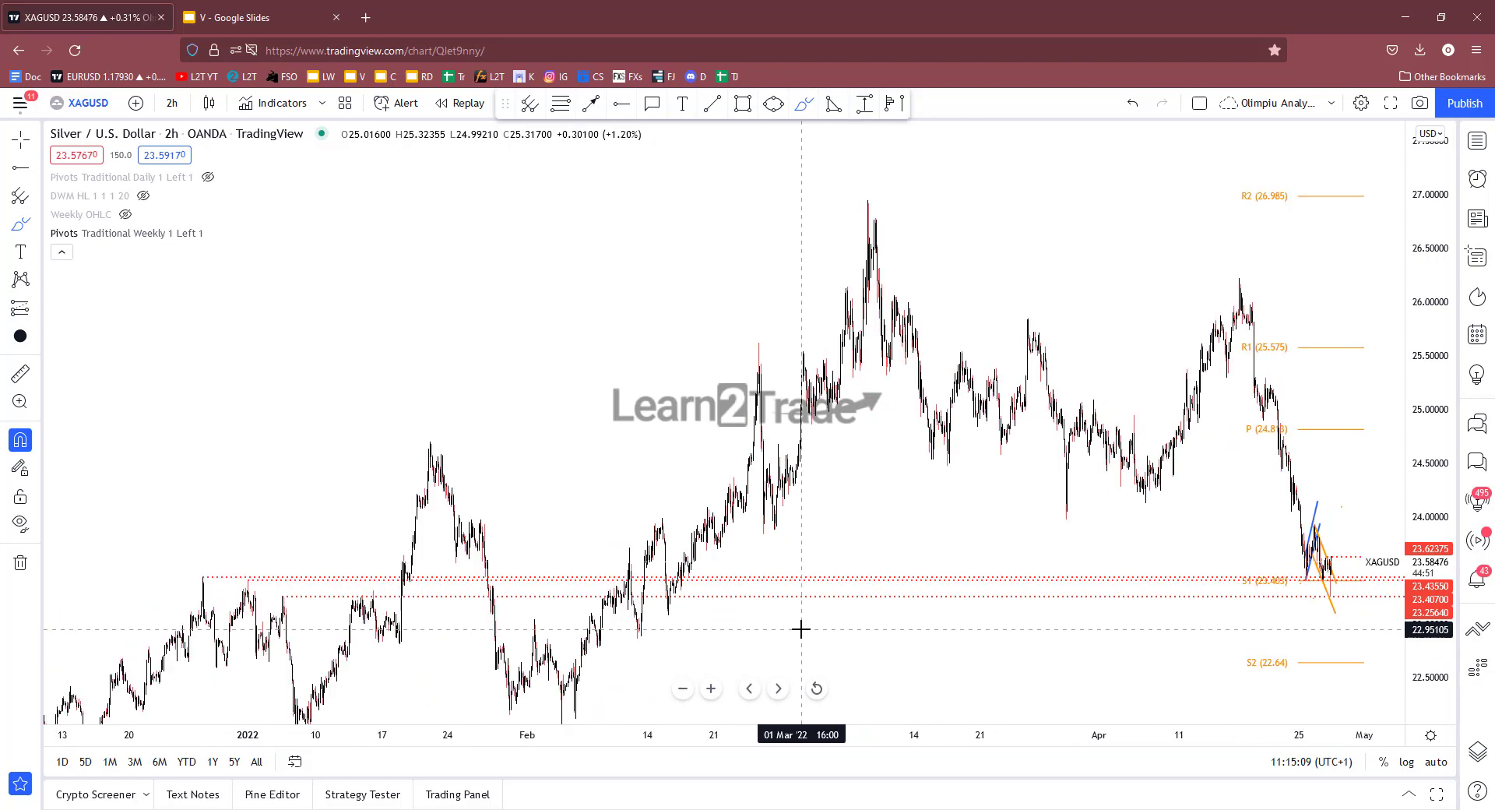
pyautogui.scroll(5, 801, 628)
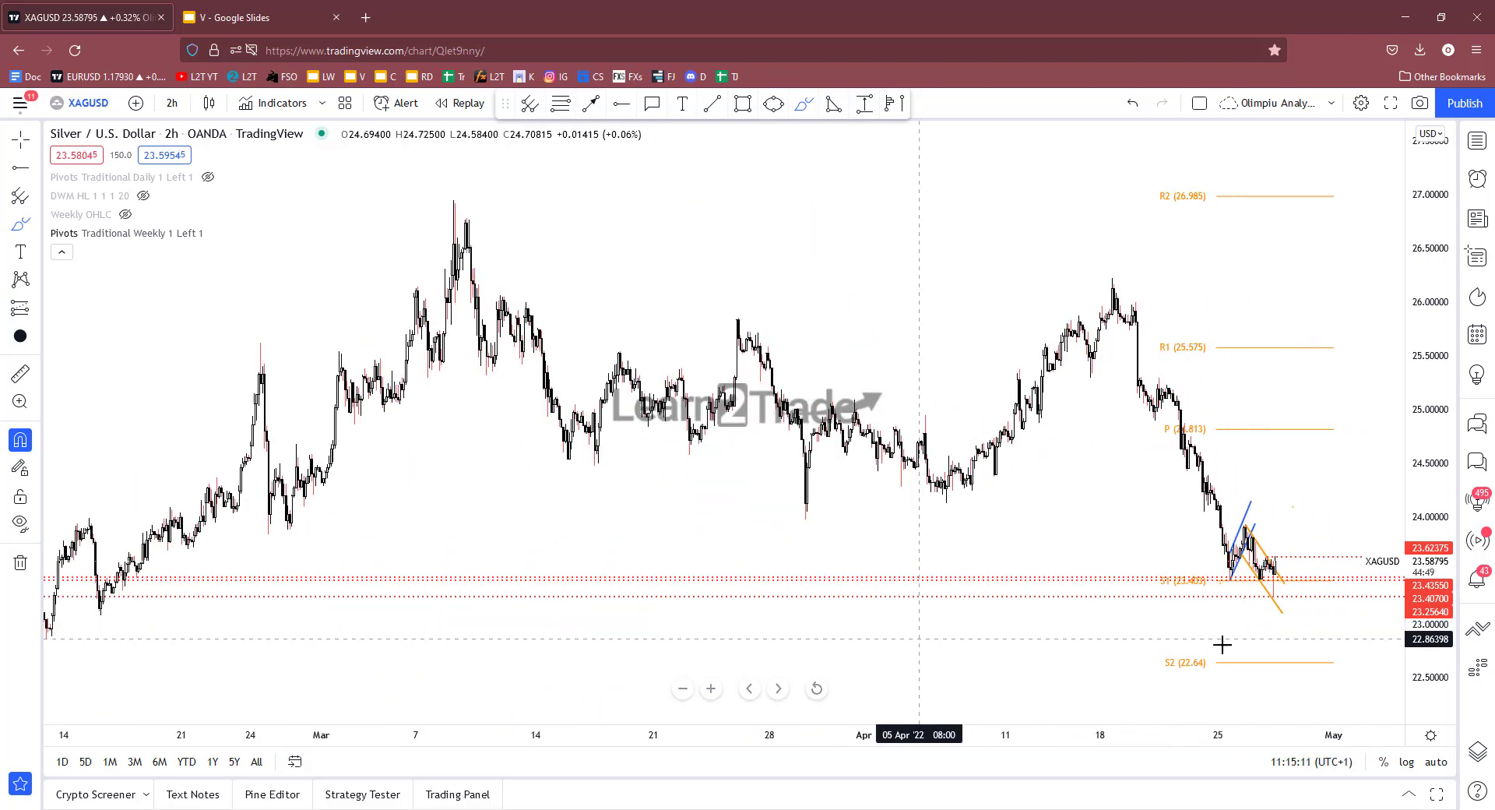
pyautogui.scroll(2, 1352, 611)
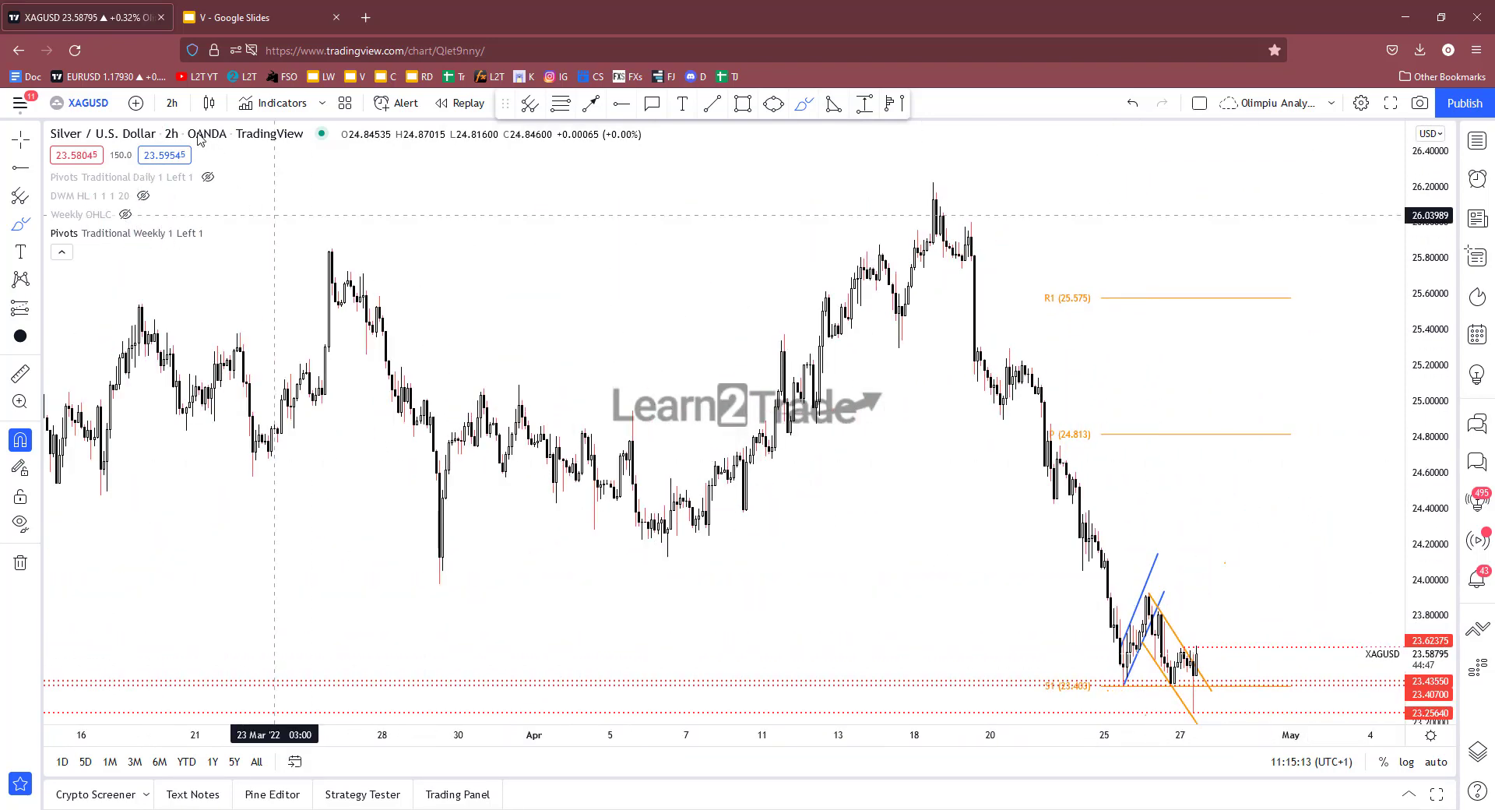
# Switch the chart to the 1-hour timeframe, undoing an accidental orange curve.
pyautogui.click(172, 103)
pyautogui.click(222, 455)
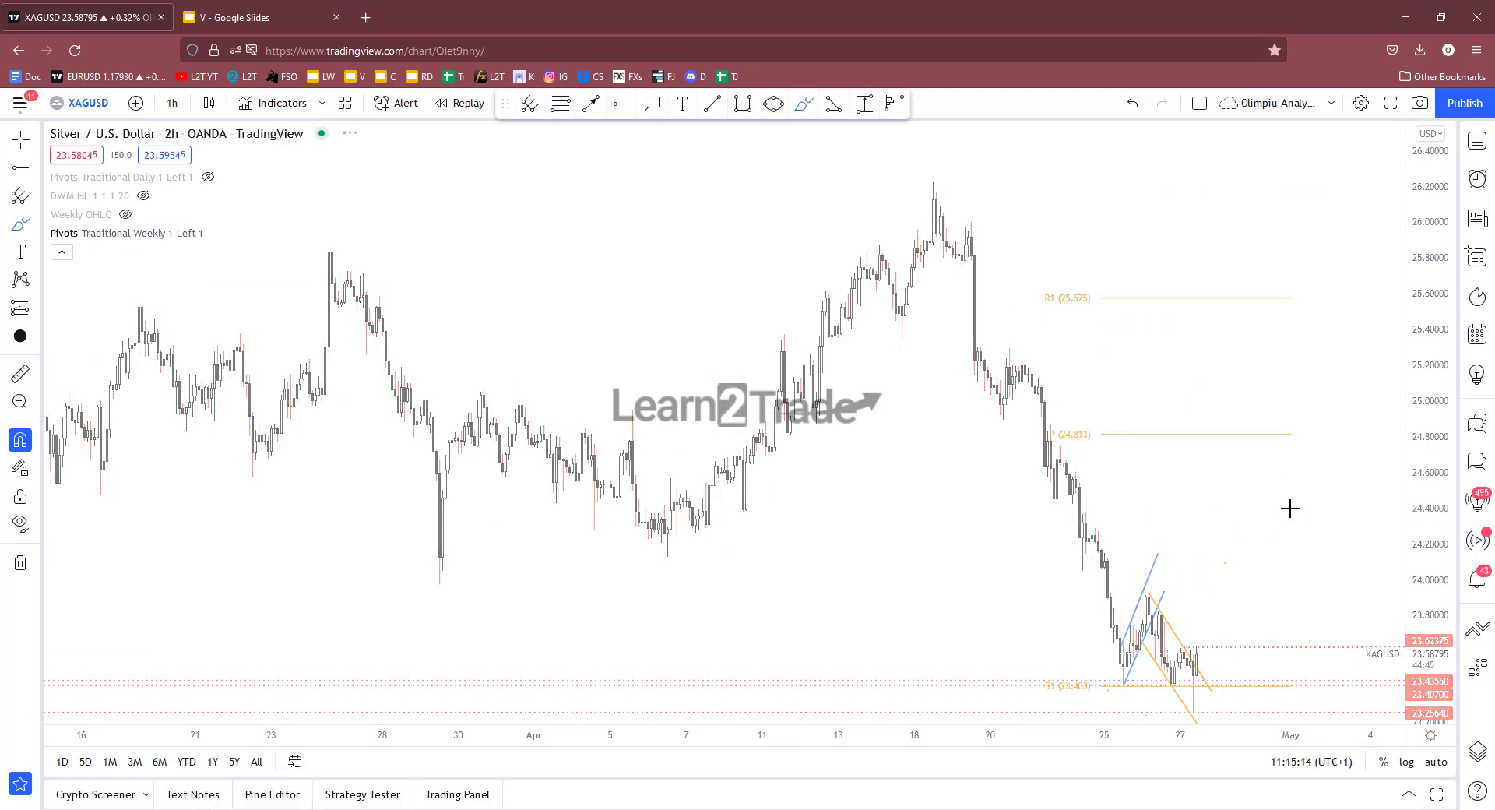
pyautogui.moveTo(1227, 619); pyautogui.dragTo(1282, 353)
pyautogui.hotkey('ctrl', 'z')
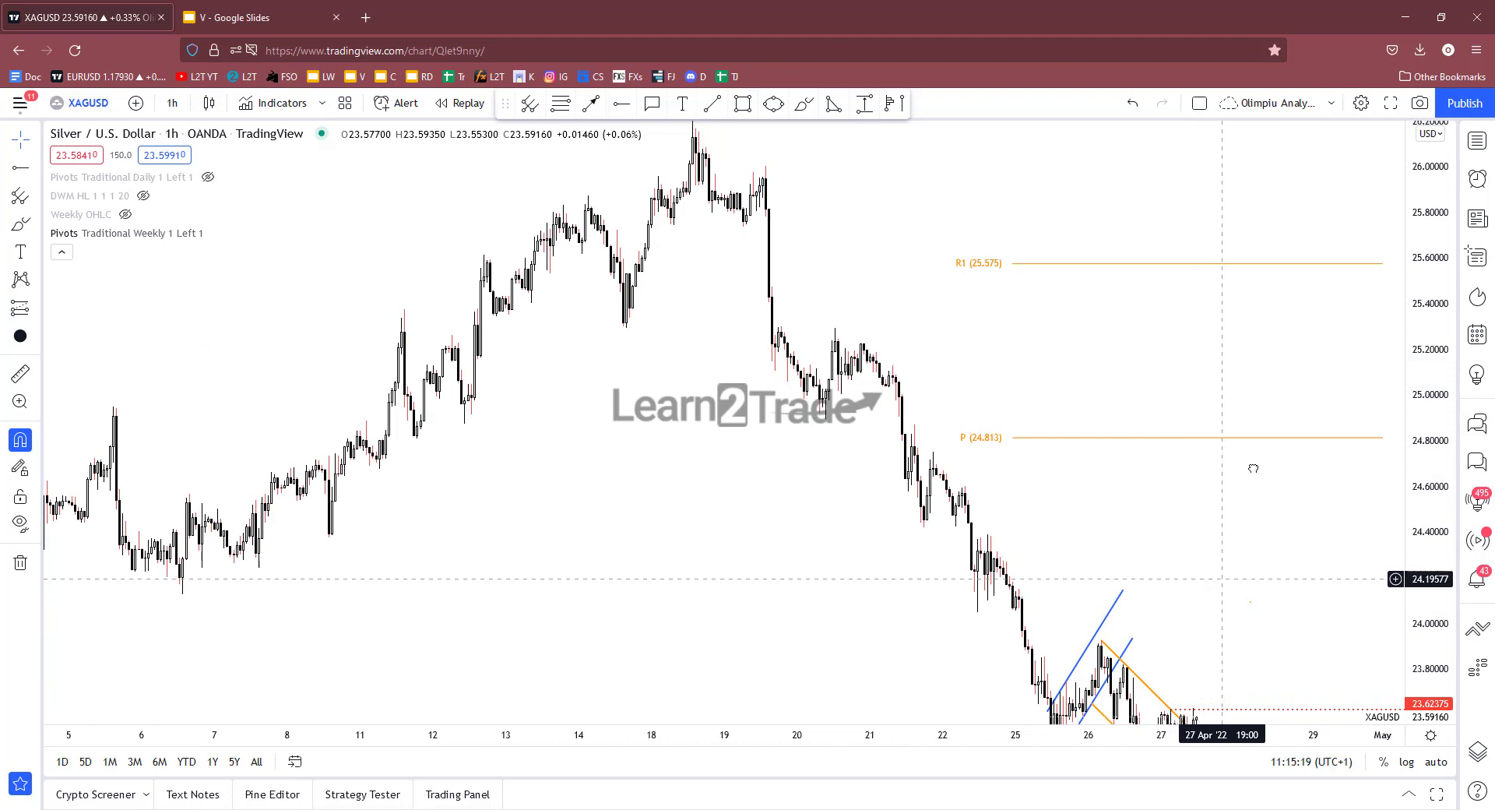
pyautogui.scroll(3, 1245, 468)
pyautogui.scroll(4, 1253, 418)
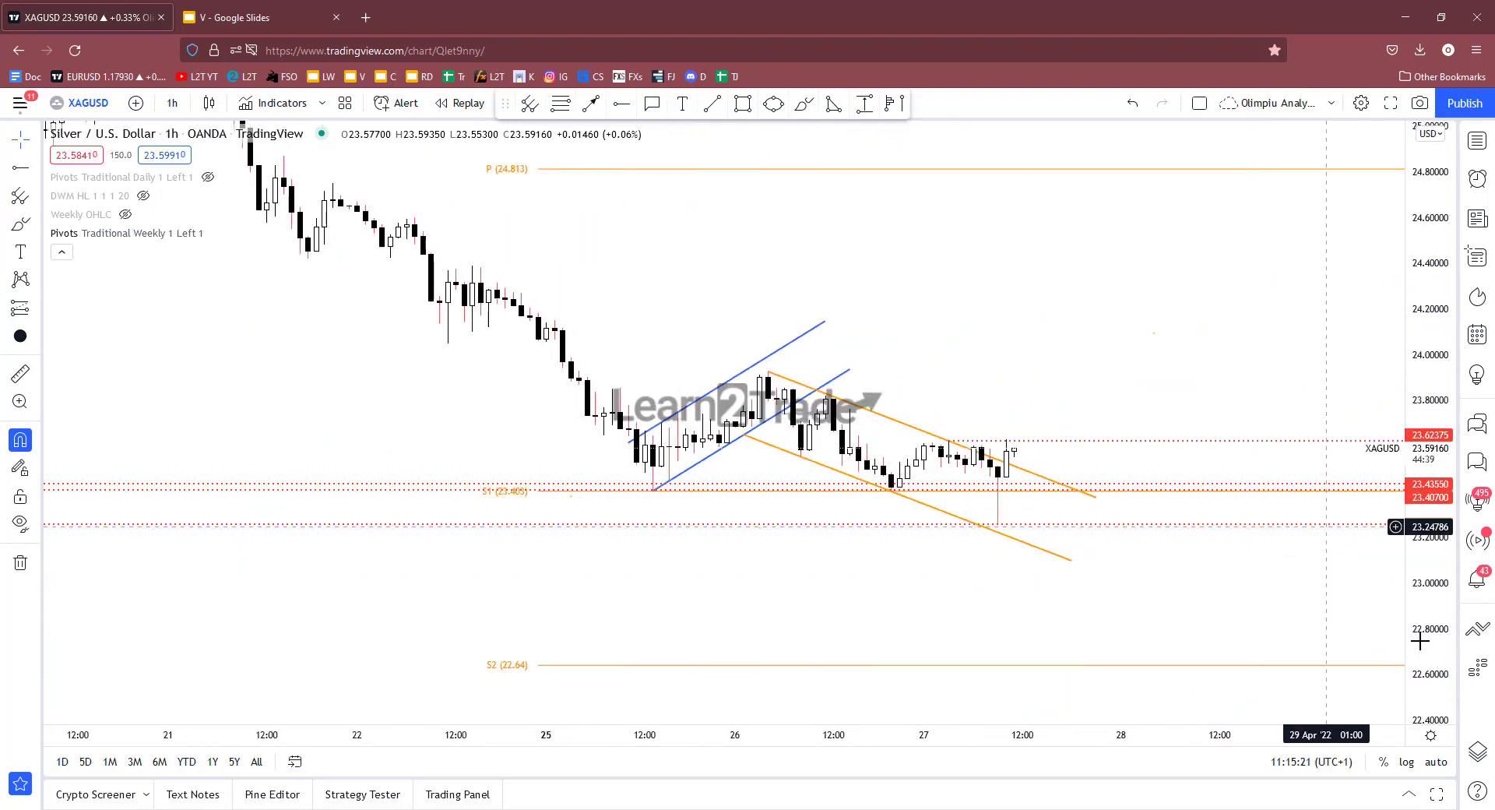
pyautogui.scroll(1, 1129, 595)
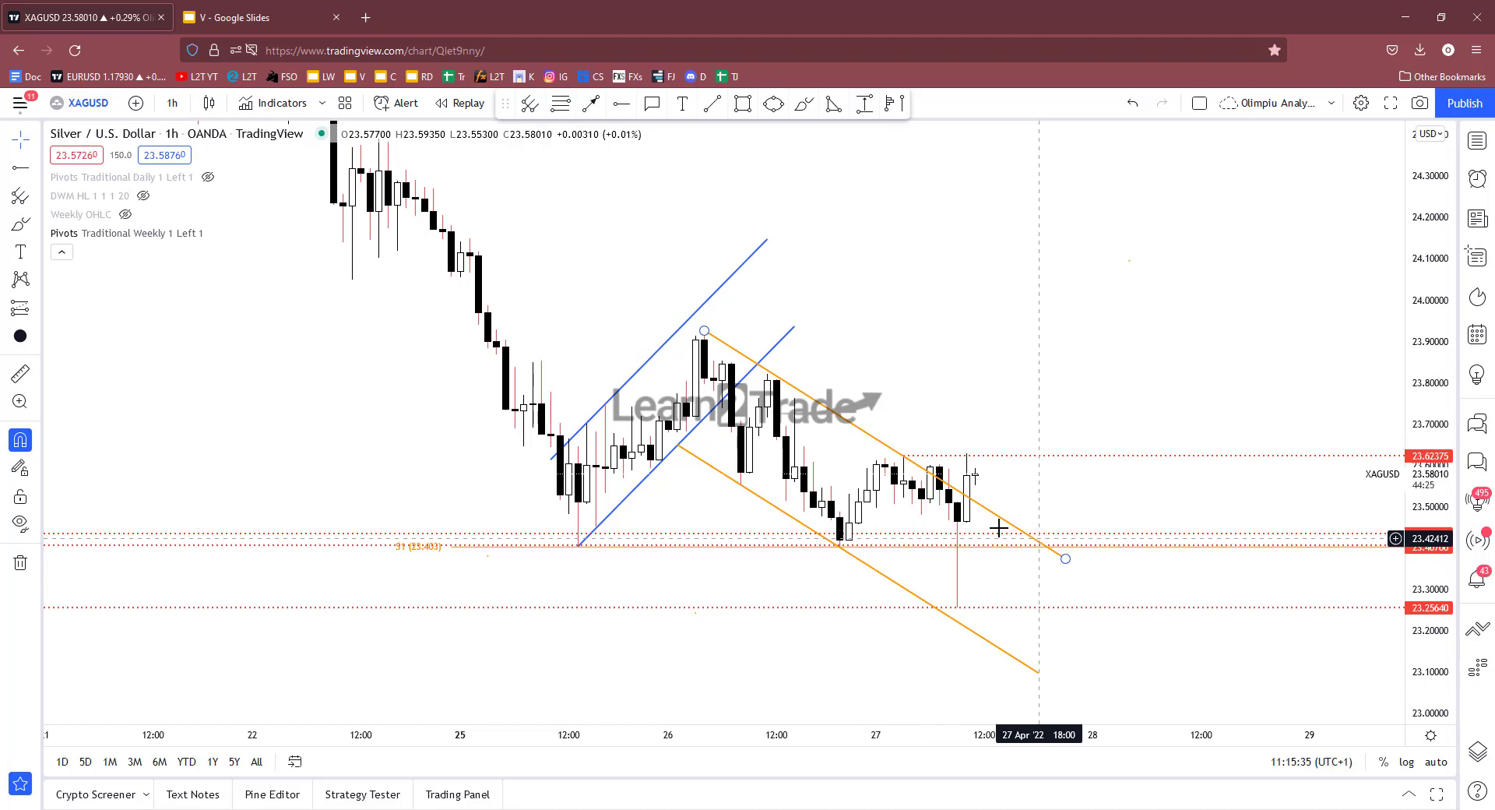
# Deselect the orange channel line and pan and zoom onto the blue and orange channels.
pyautogui.click(878, 521)
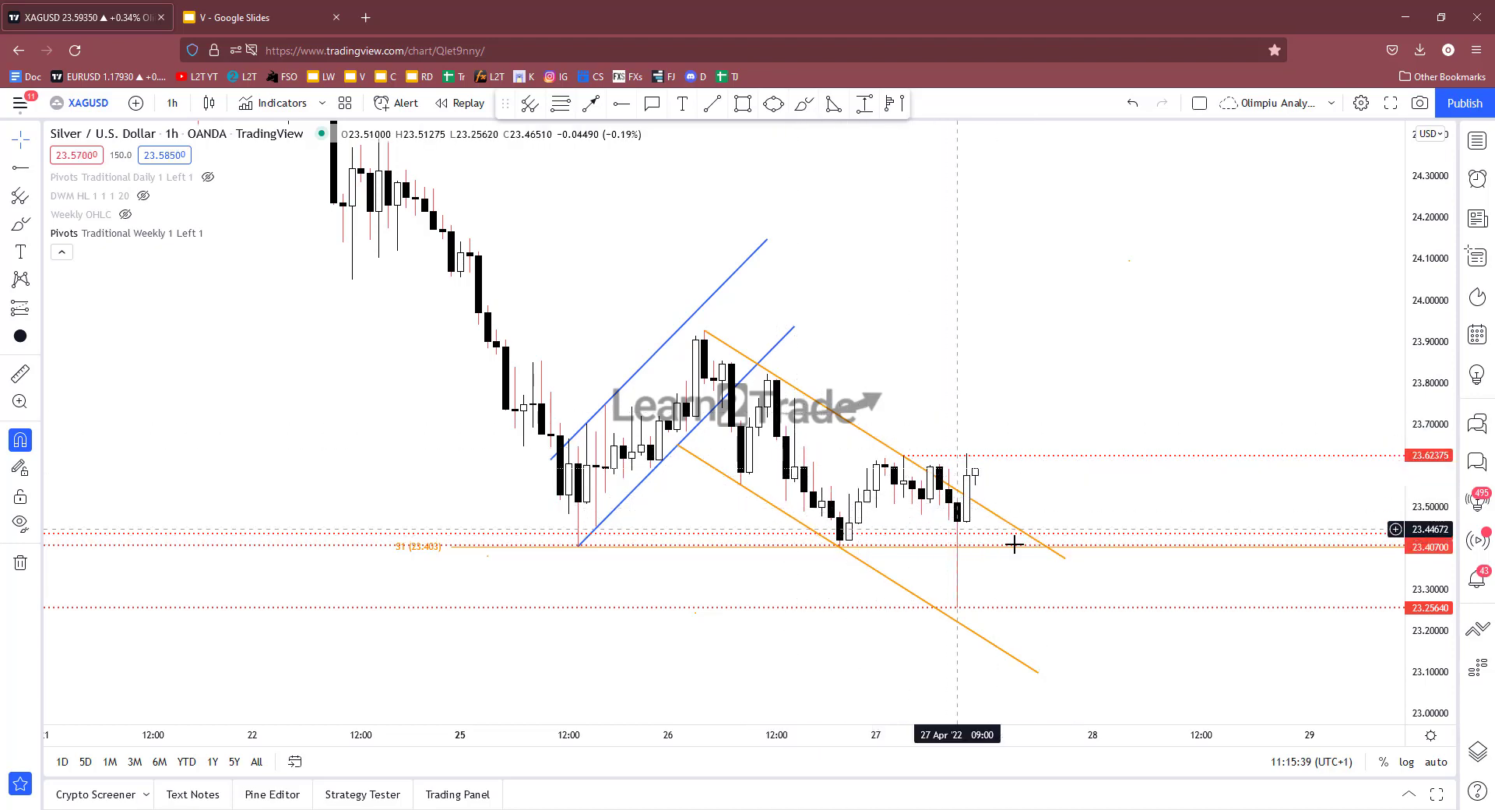
pyautogui.moveTo(1011, 501); pyautogui.dragTo(1084, 510)
pyautogui.scroll(2, 1084, 510)
pyautogui.scroll(-2, 1076, 527)
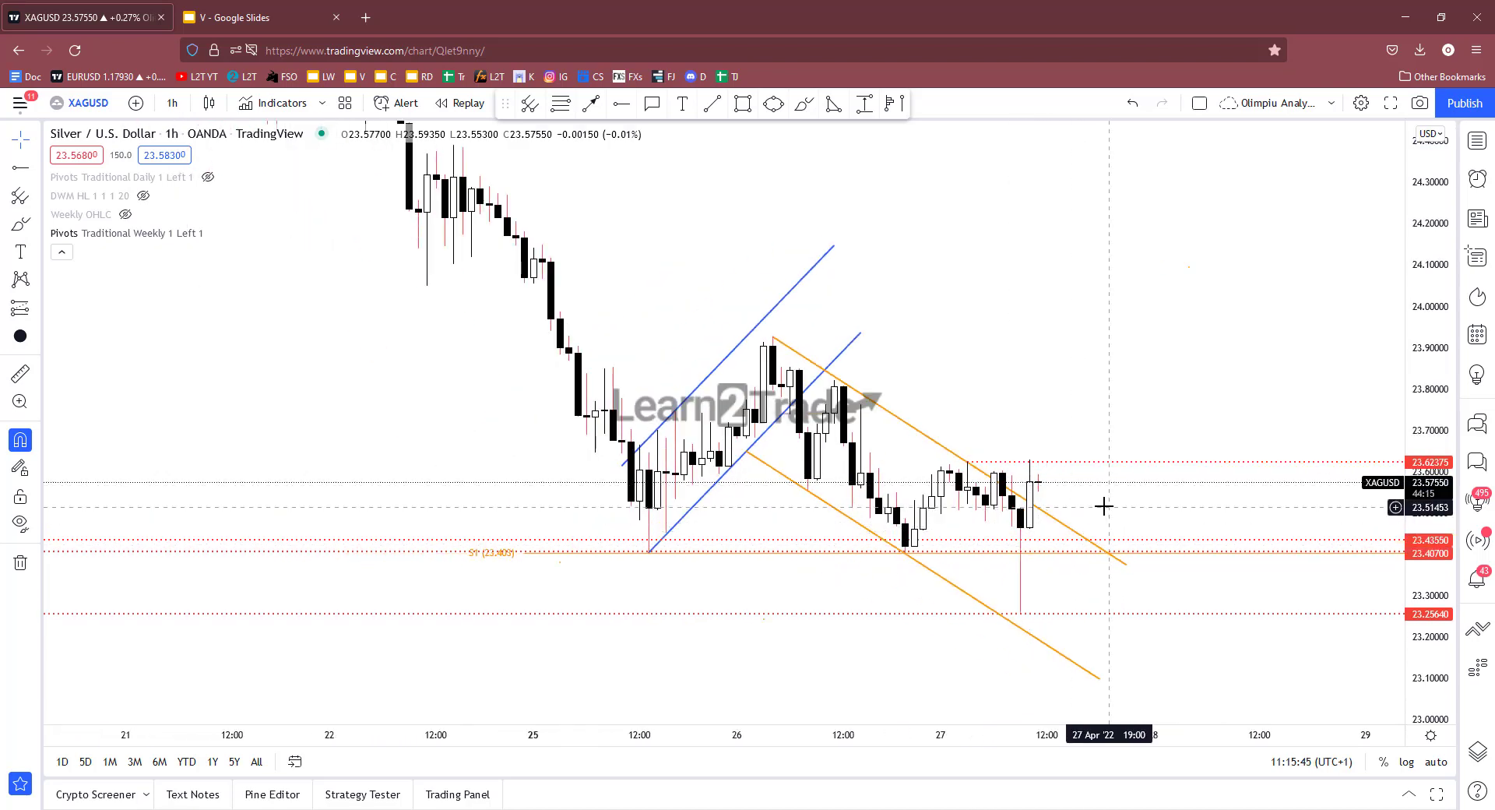
pyautogui.scroll(-3, 1168, 505)
pyautogui.scroll(3, 1288, 357)
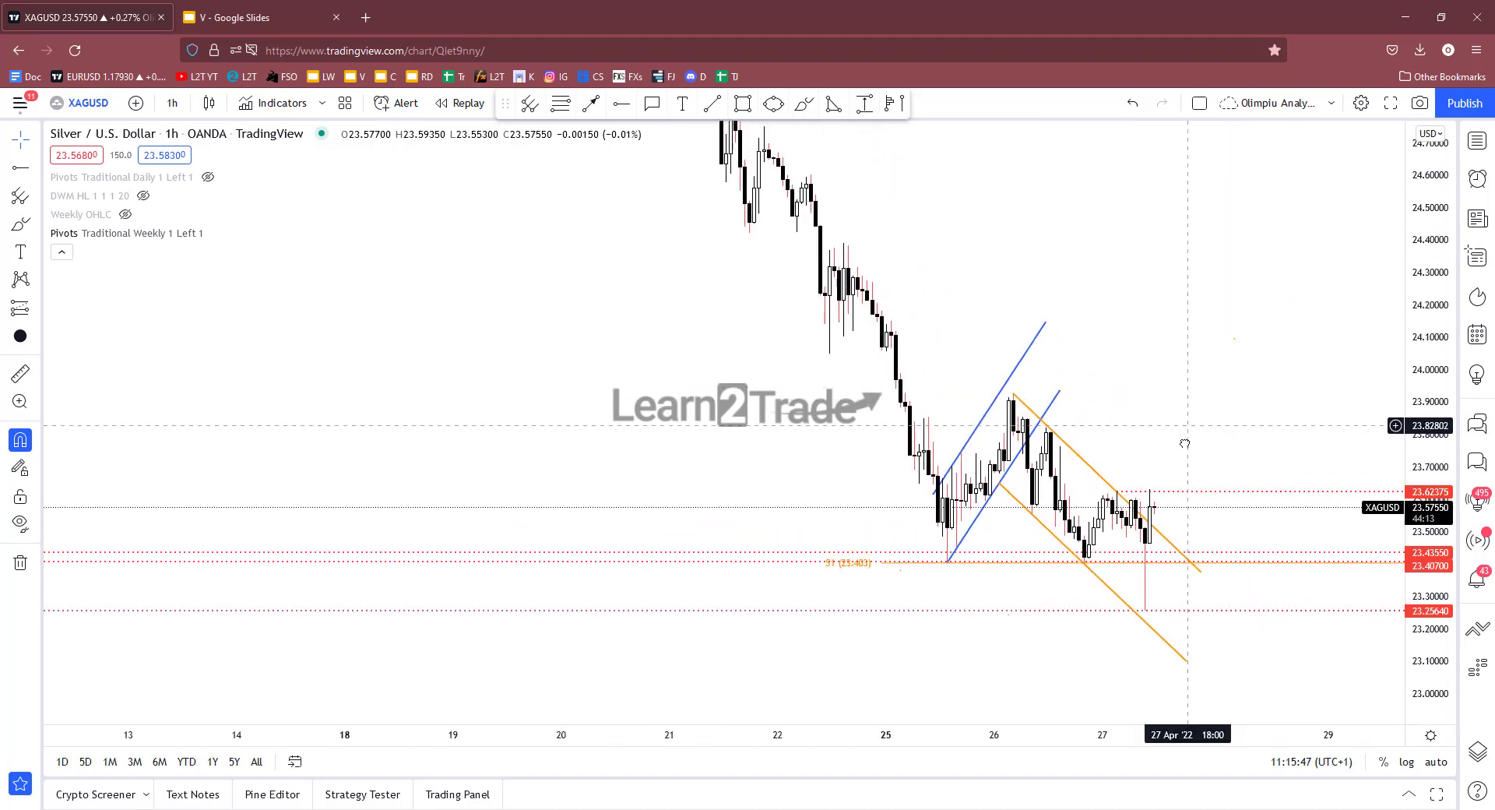
# Change the chart interval to 3 hours, then to 4 hours.
pyautogui.click(172, 103)
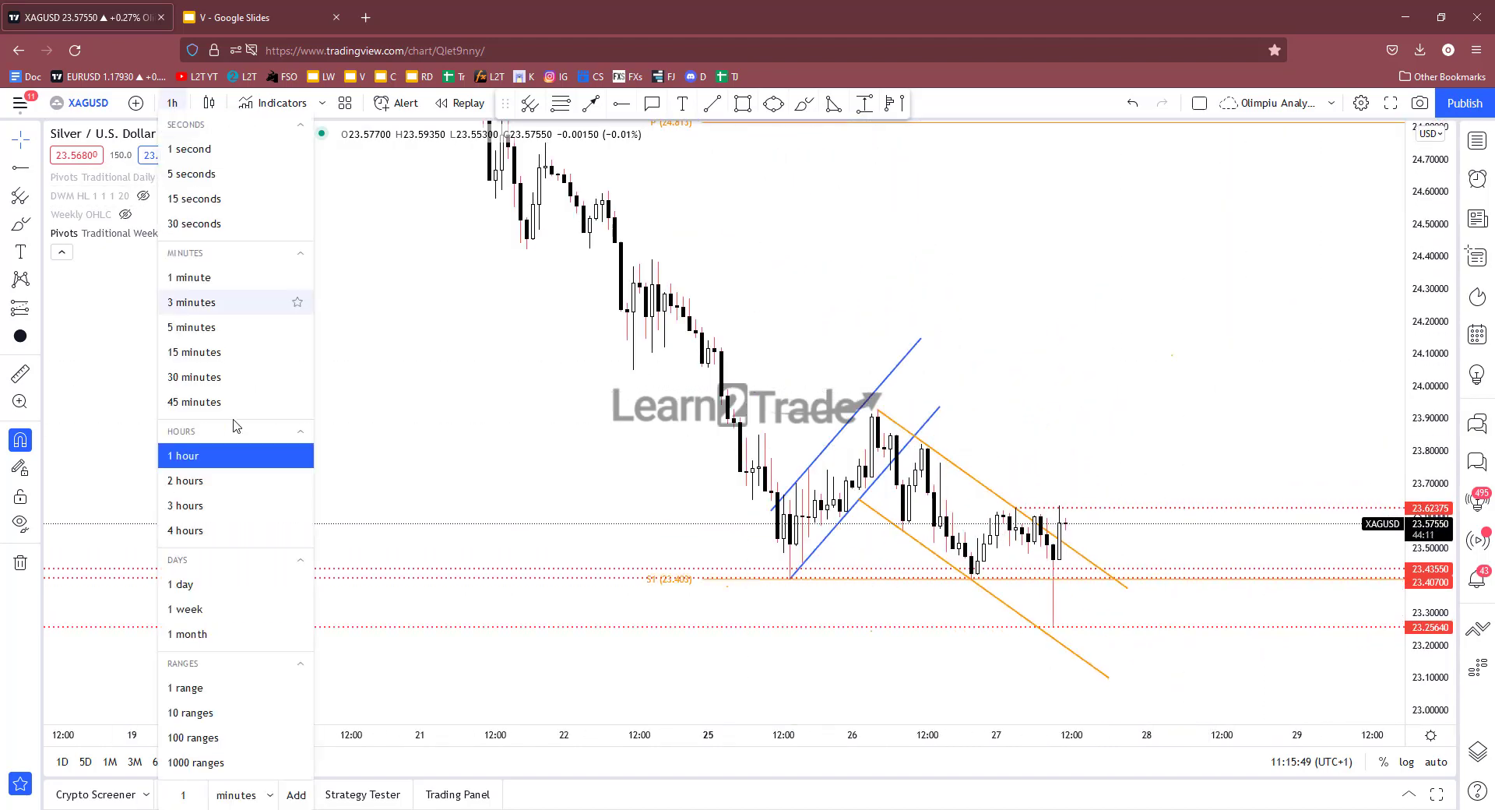
pyautogui.click(215, 510)
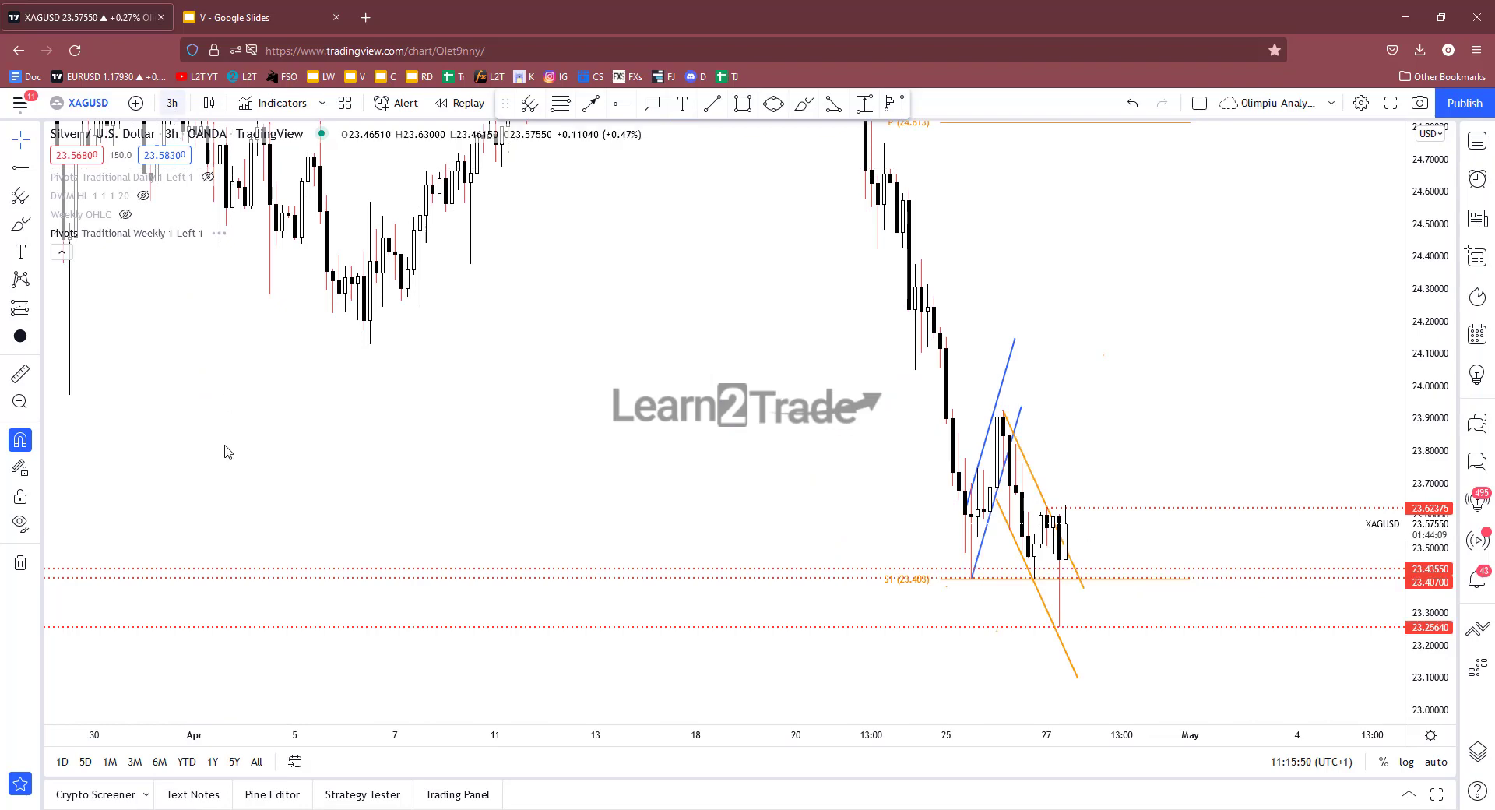
pyautogui.click(172, 103)
pyautogui.click(300, 532)
# Pan back through the earlier April candles and return to the latest ones.
pyautogui.scroll(3, 741, 528)
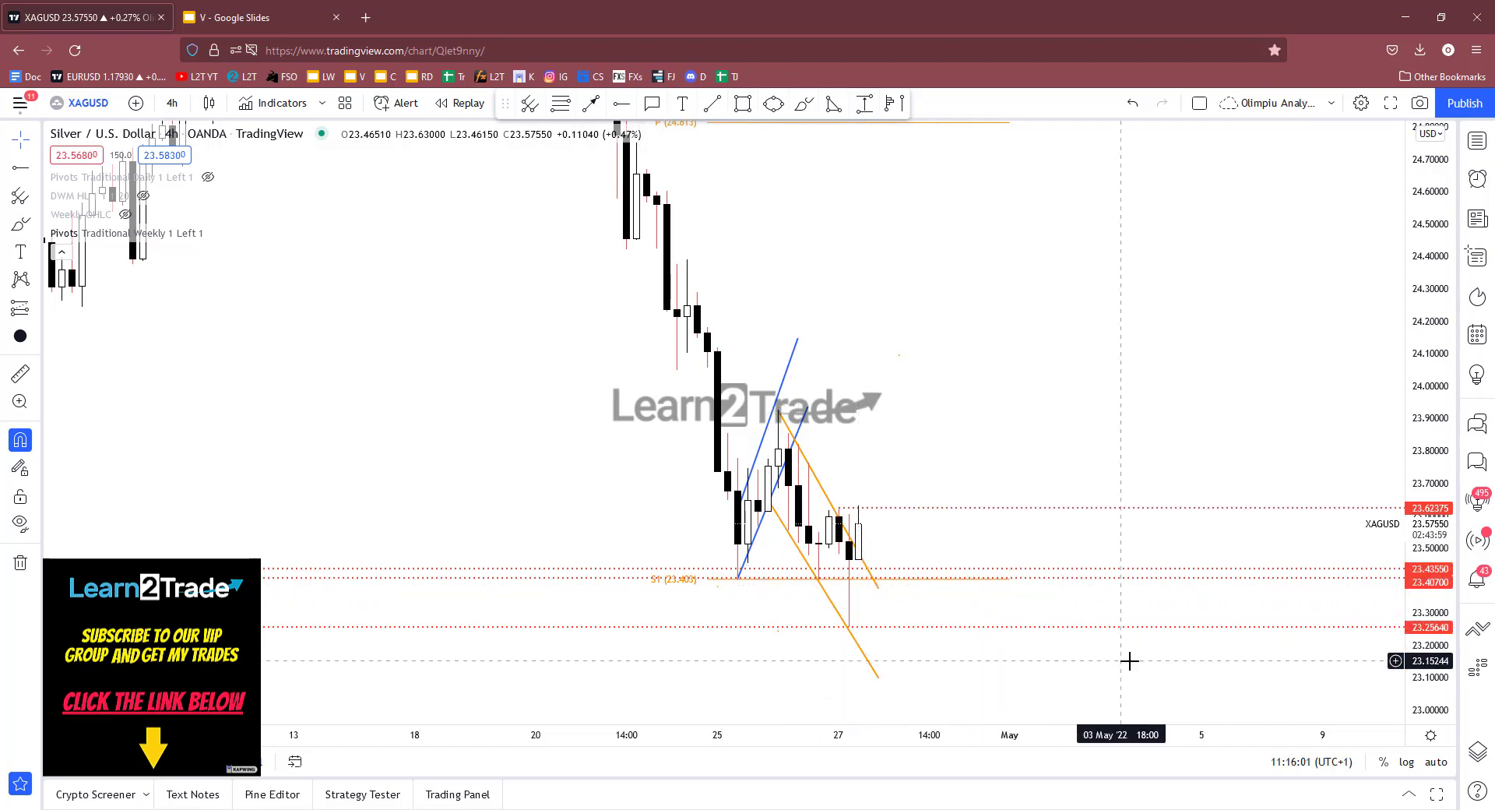
pyautogui.moveTo(877, 487); pyautogui.dragTo(1199, 570)
pyautogui.scroll(1, 1175, 444)
pyautogui.moveTo(1175, 444); pyautogui.dragTo(1091, 484)
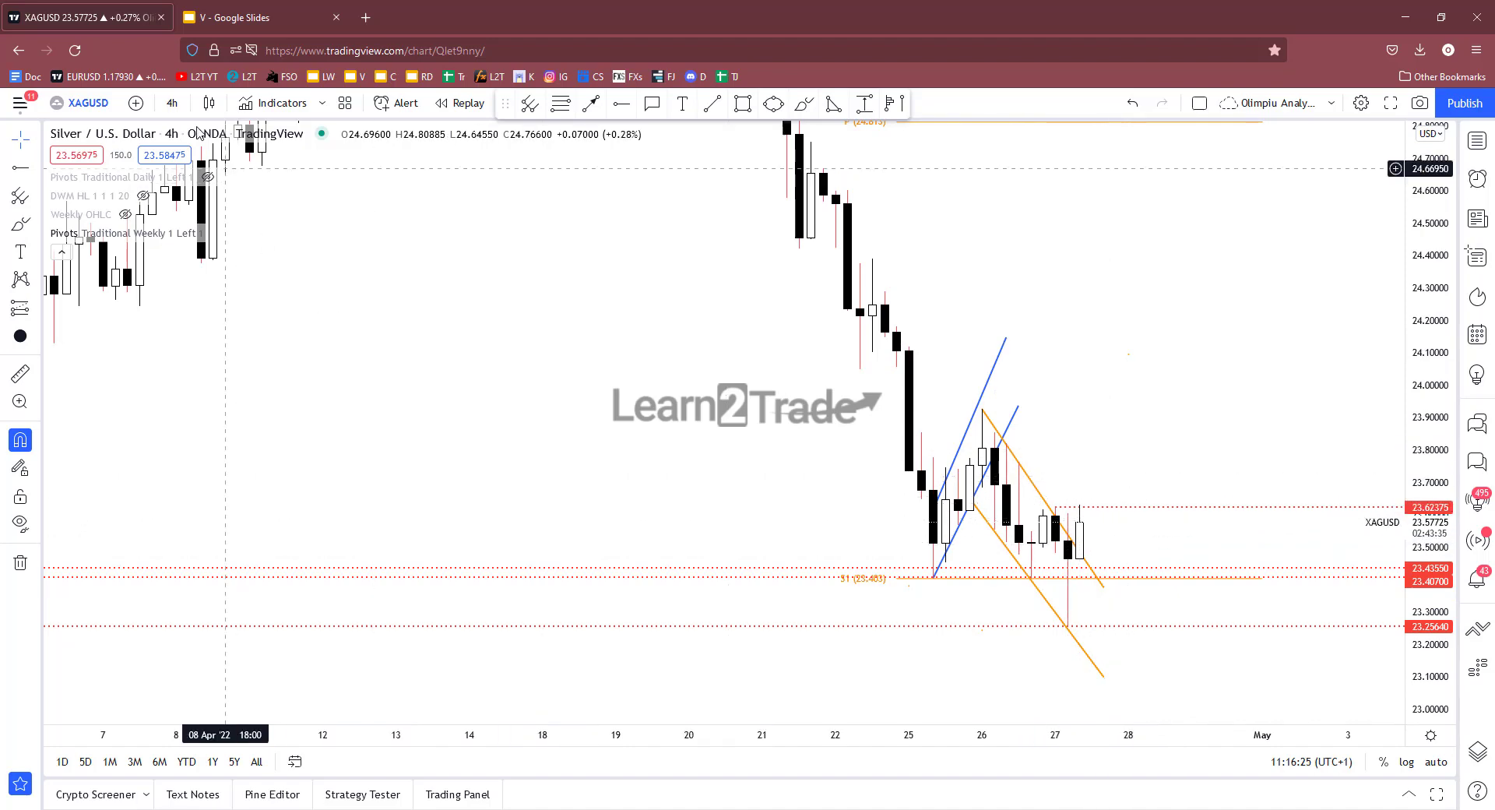
# Select the 1-hour interval from the timeframe list, after first closing it unchanged.
pyautogui.click(172, 104)
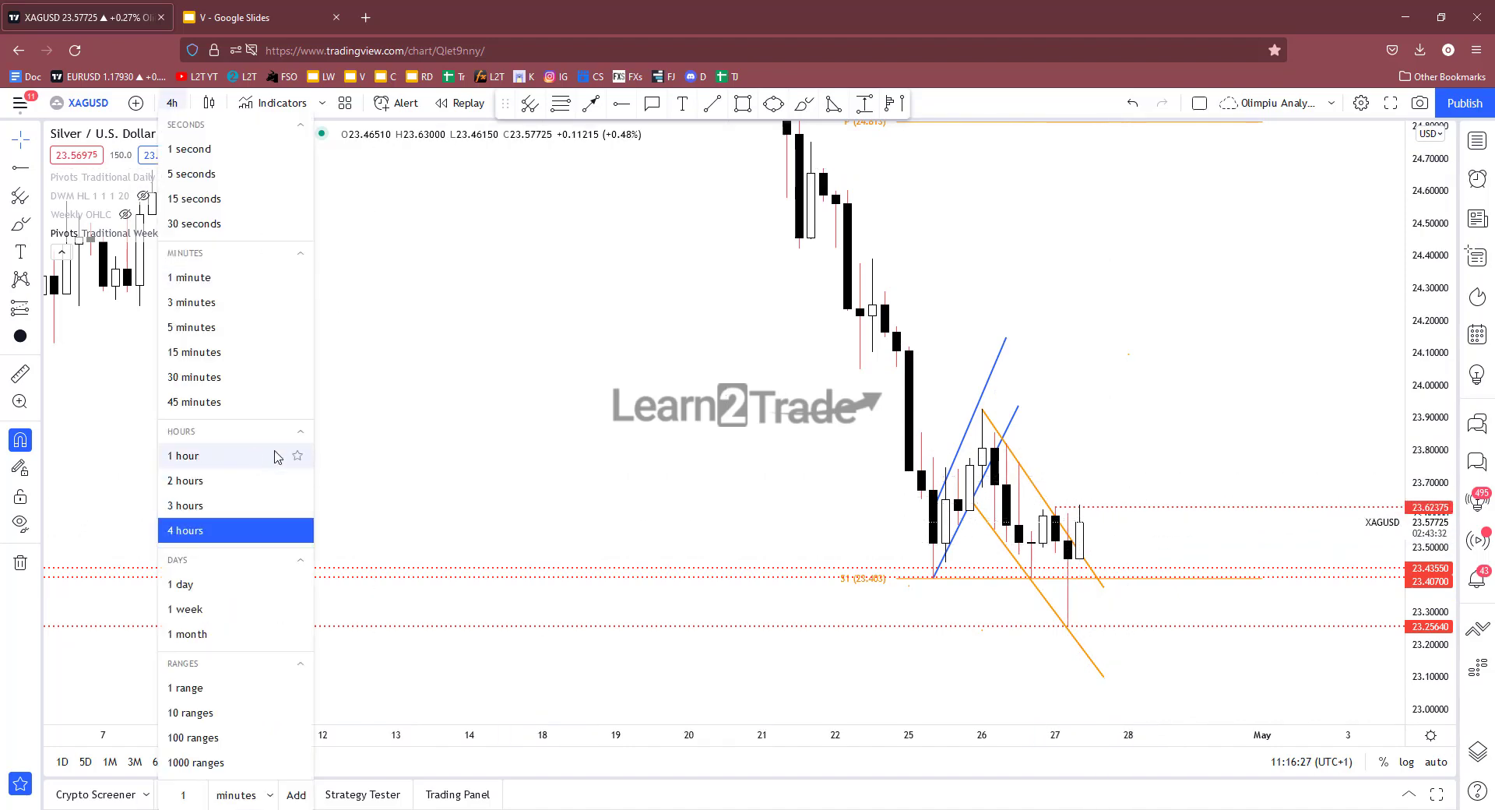
pyautogui.click(1246, 543)
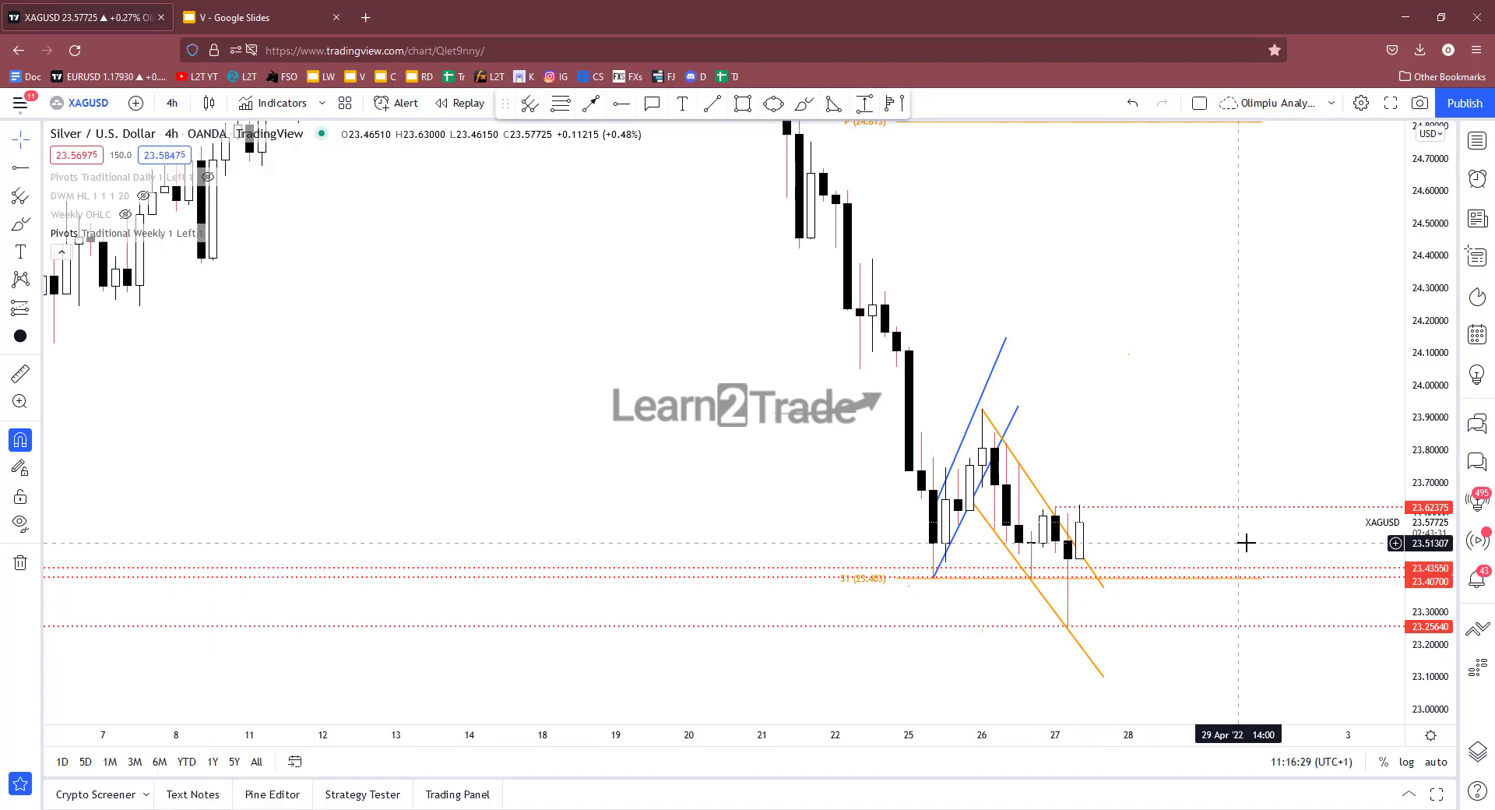
pyautogui.click(172, 104)
pyautogui.click(210, 457)
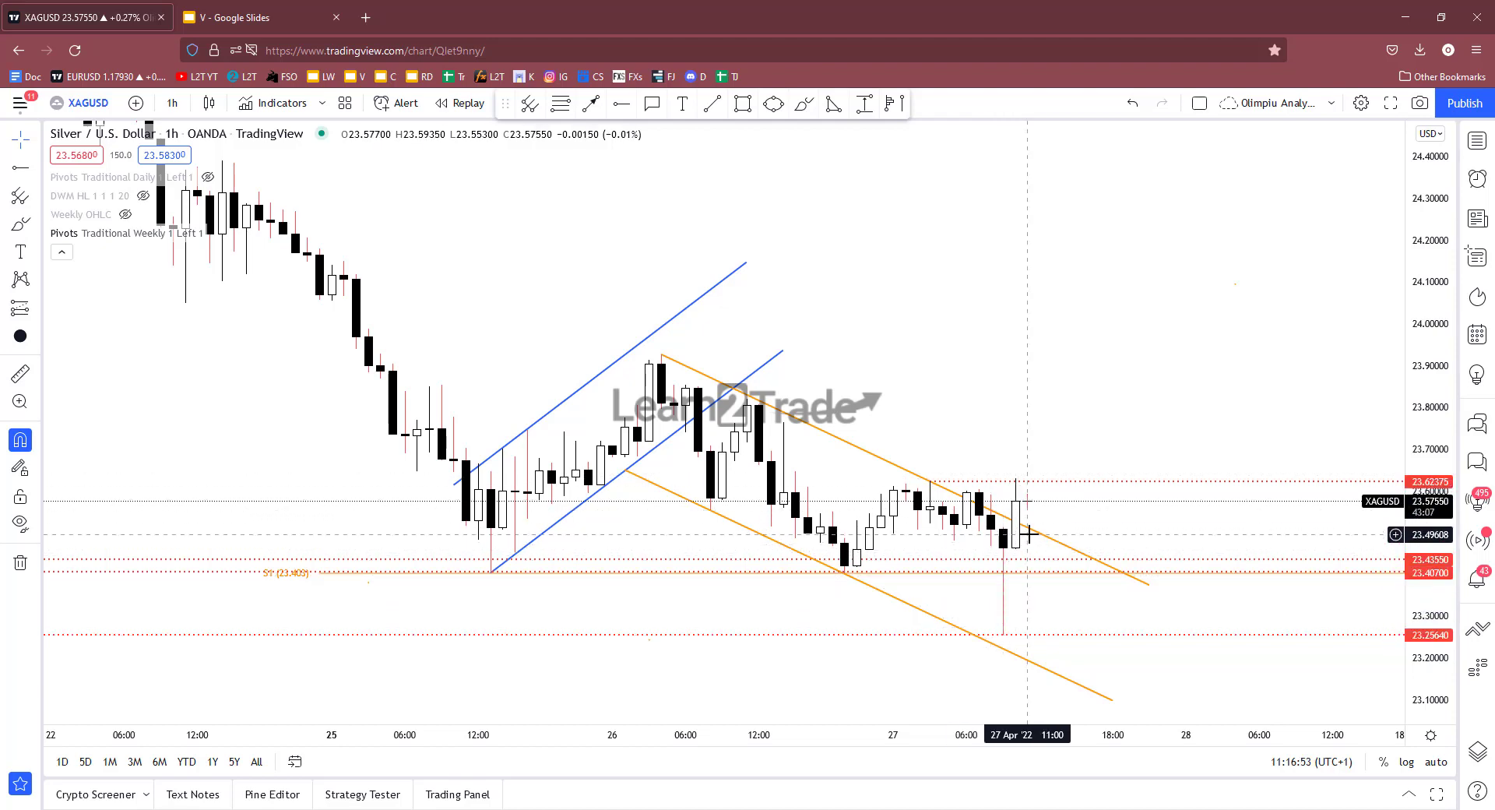
pyautogui.scroll(-1, 1133, 554)
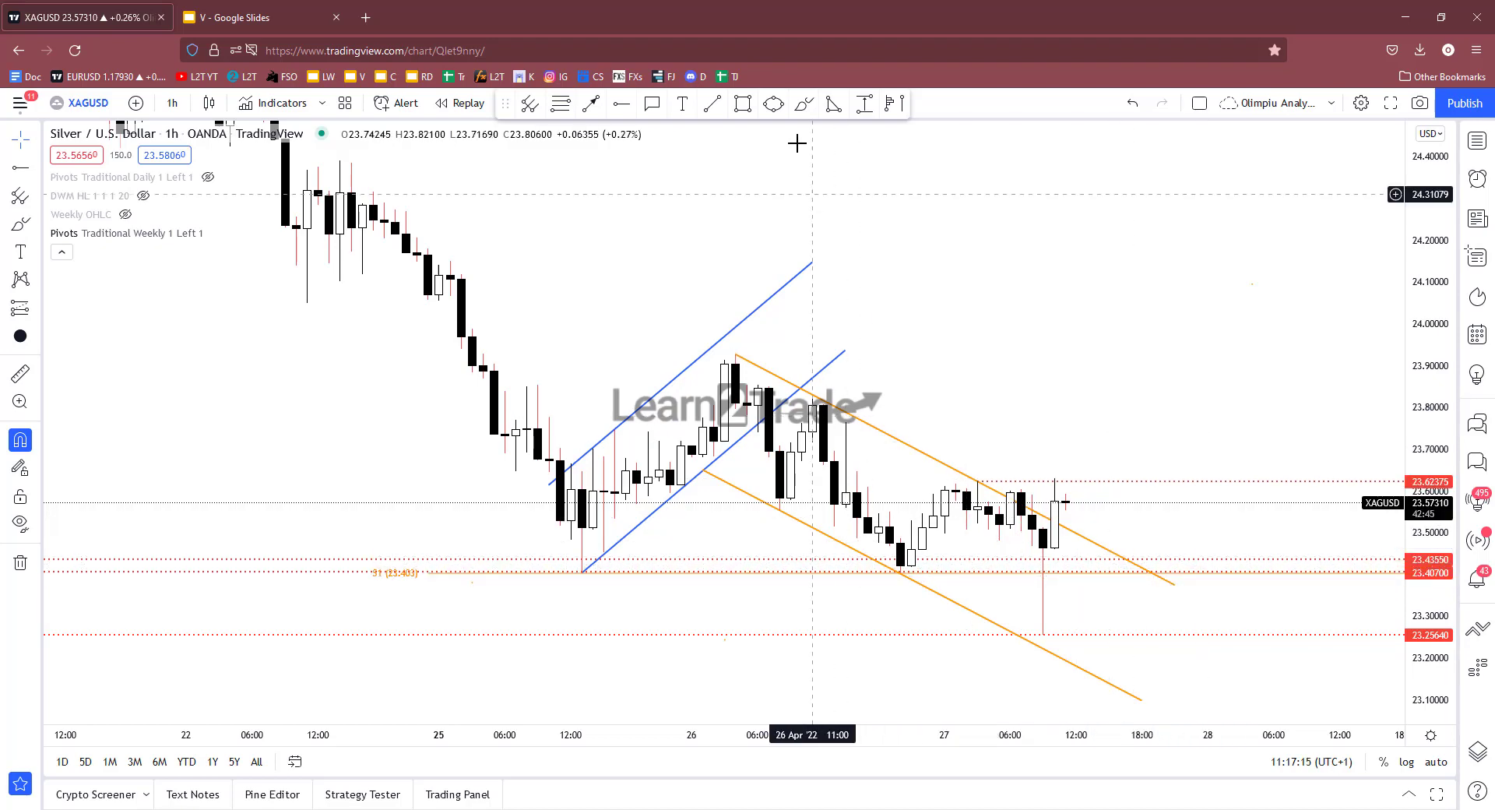
pyautogui.click(810, 111)
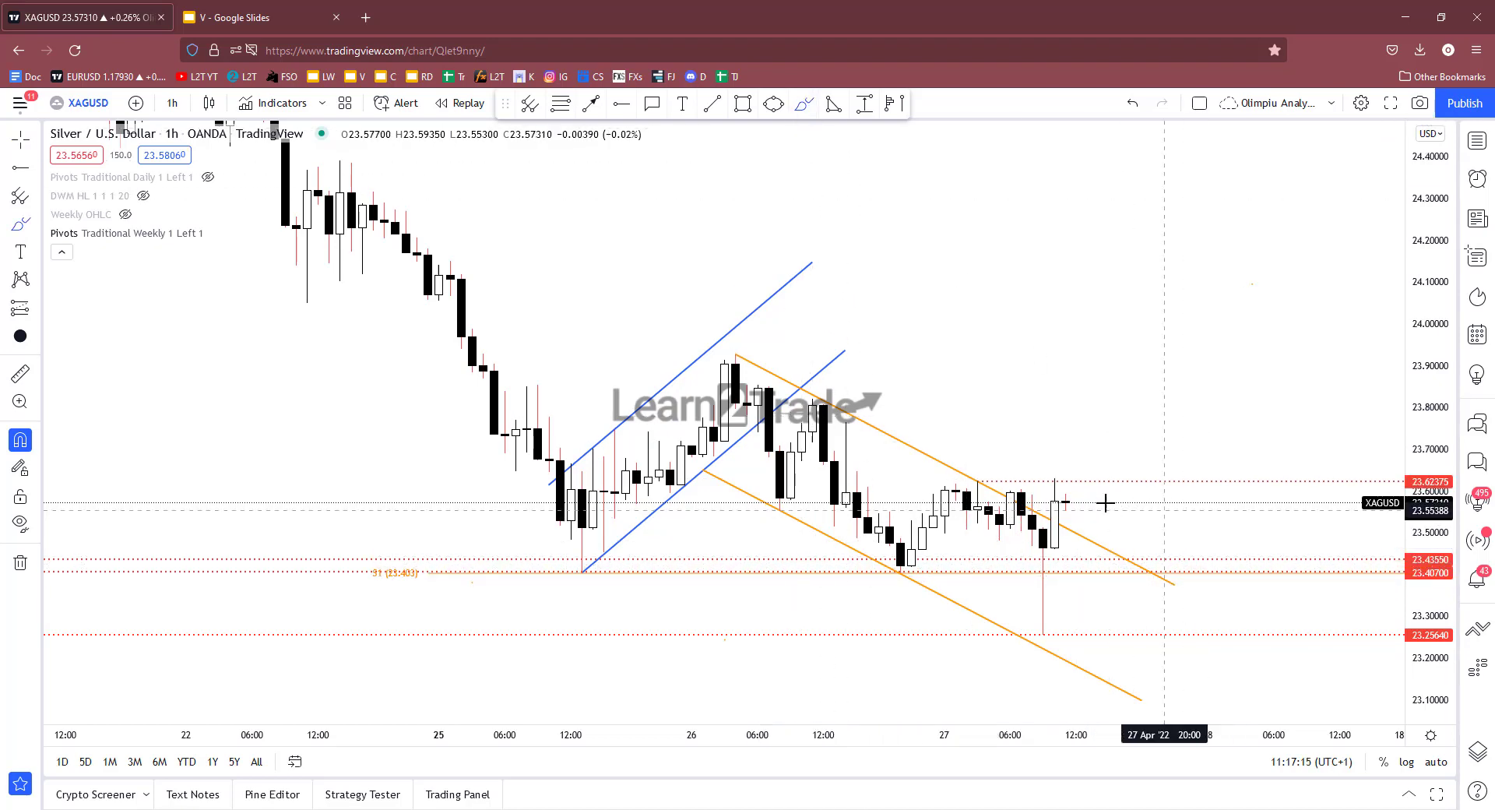
pyautogui.click(1101, 549)
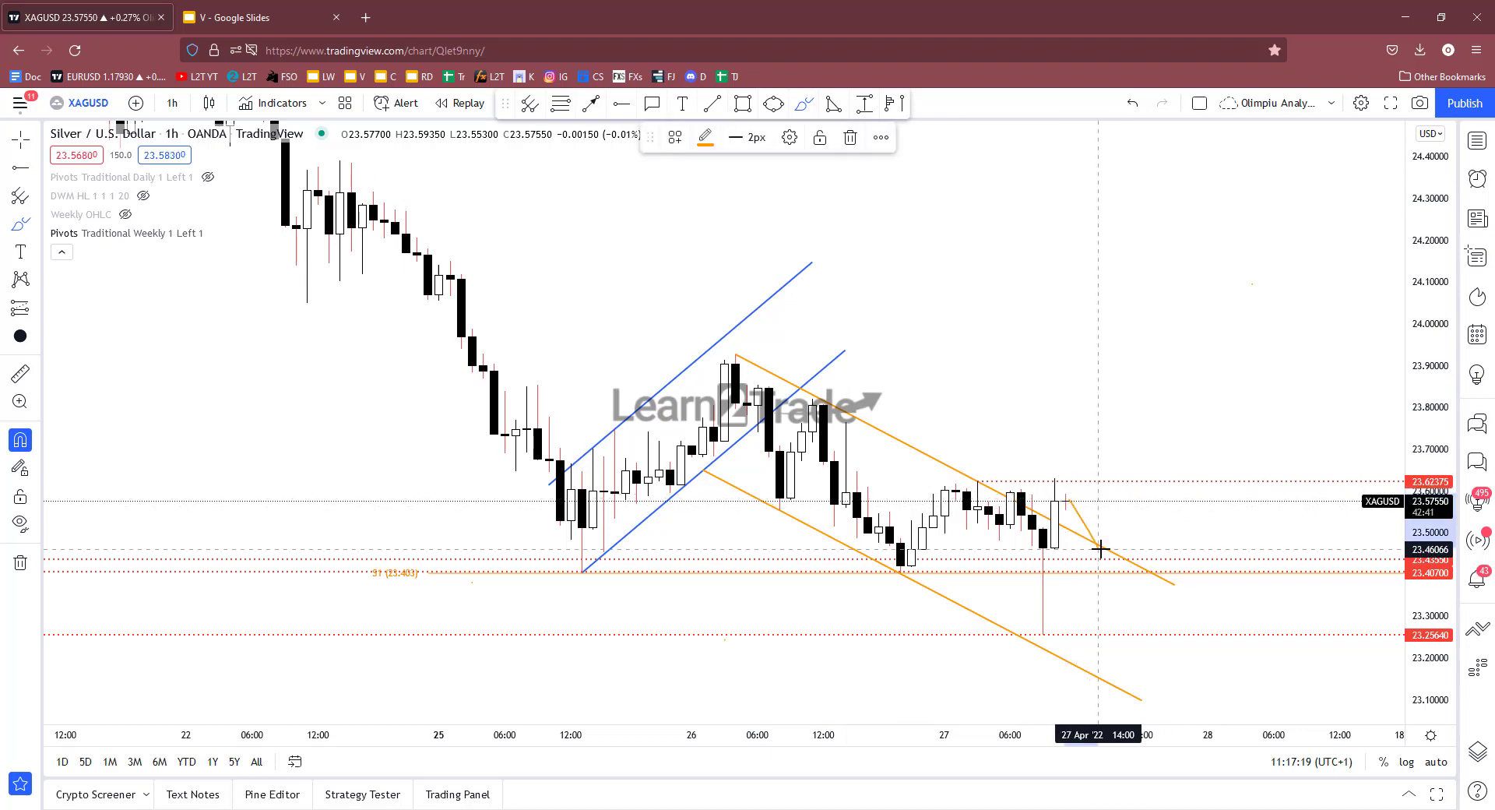
pyautogui.doubleClick(1100, 549)
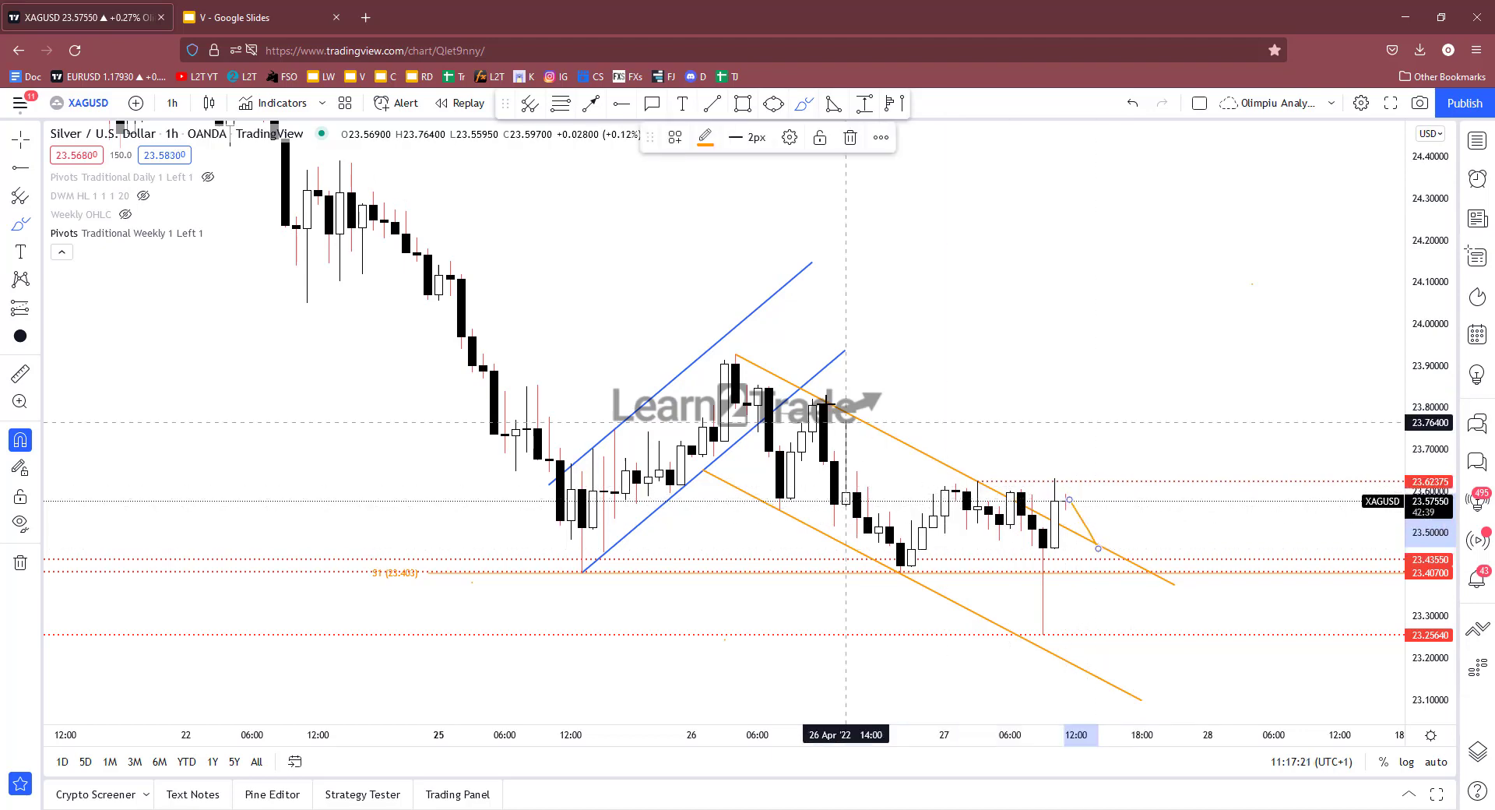
pyautogui.moveTo(1098, 549)
pyautogui.mouseDown()
pyautogui.moveTo(1172, 410)
pyautogui.moveTo(1175, 460)
pyautogui.mouseUp()
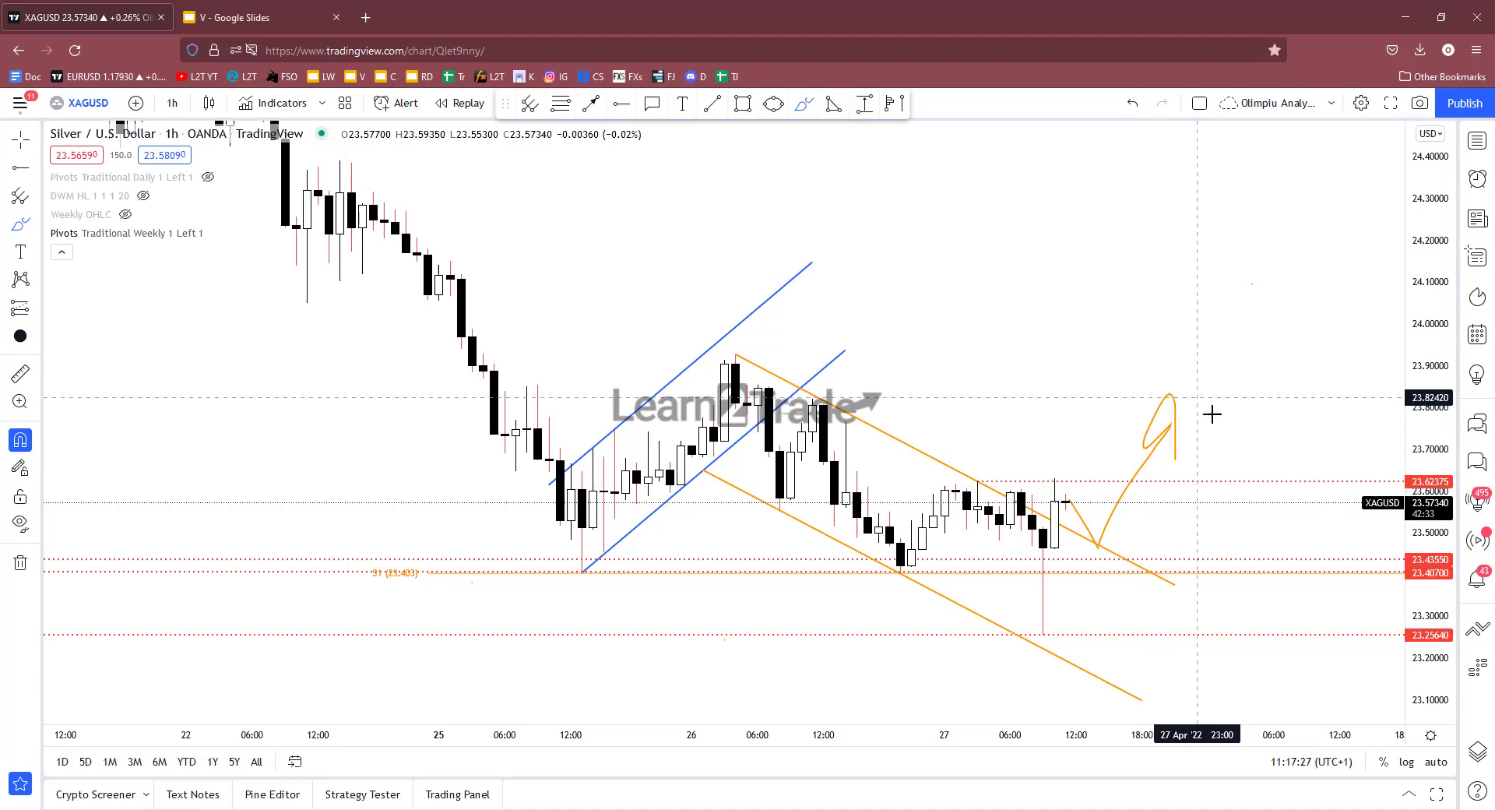
pyautogui.click(1152, 438)
pyautogui.press('Delete')
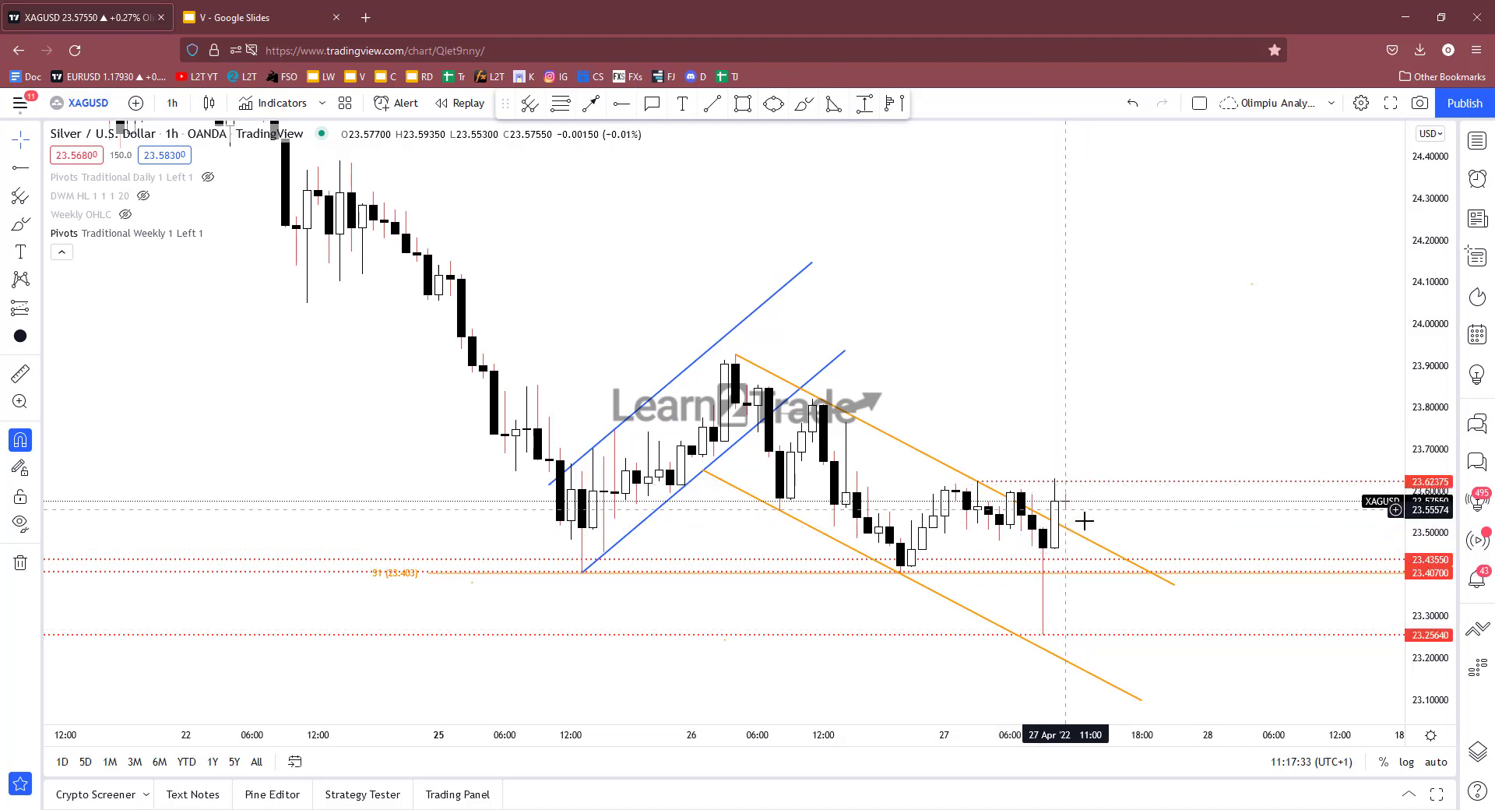
pyautogui.click(803, 103)
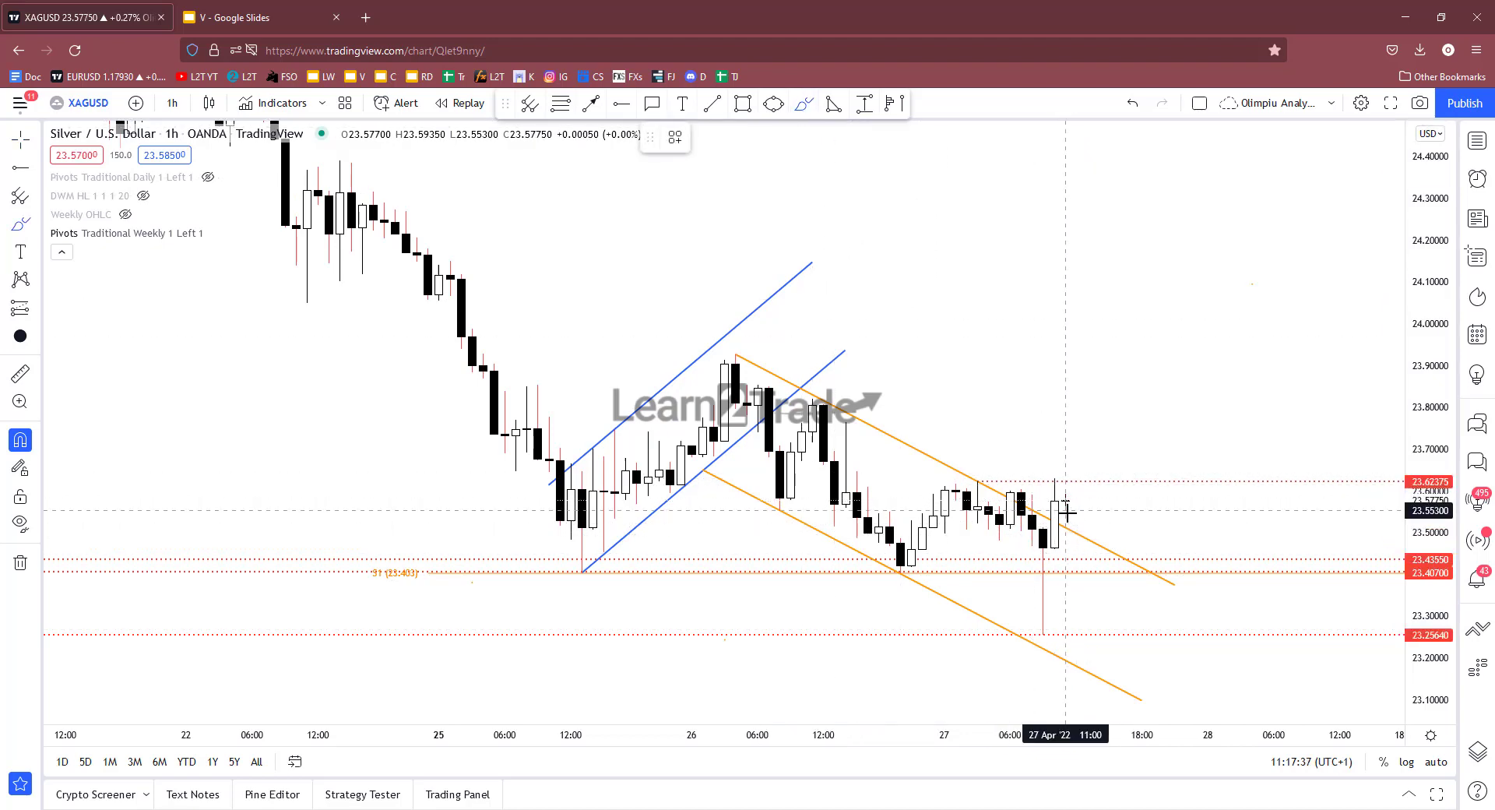
pyautogui.moveTo(1066, 504)
pyautogui.mouseDown()
pyautogui.moveTo(1125, 273)
pyautogui.moveTo(1088, 271)
pyautogui.mouseUp()
pyautogui.moveTo(1125, 205); pyautogui.dragTo(1124, 266)
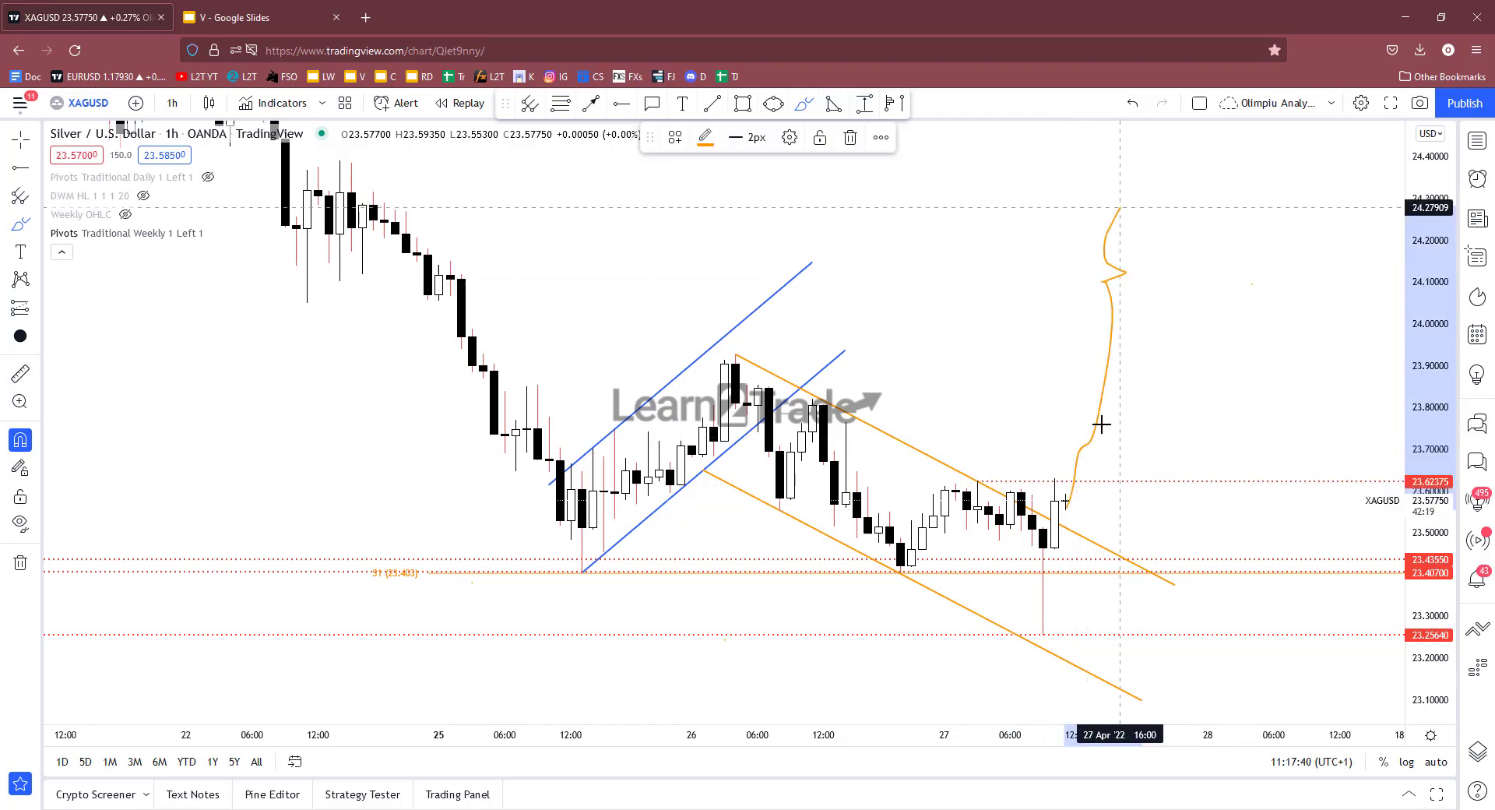
pyautogui.press('Delete')
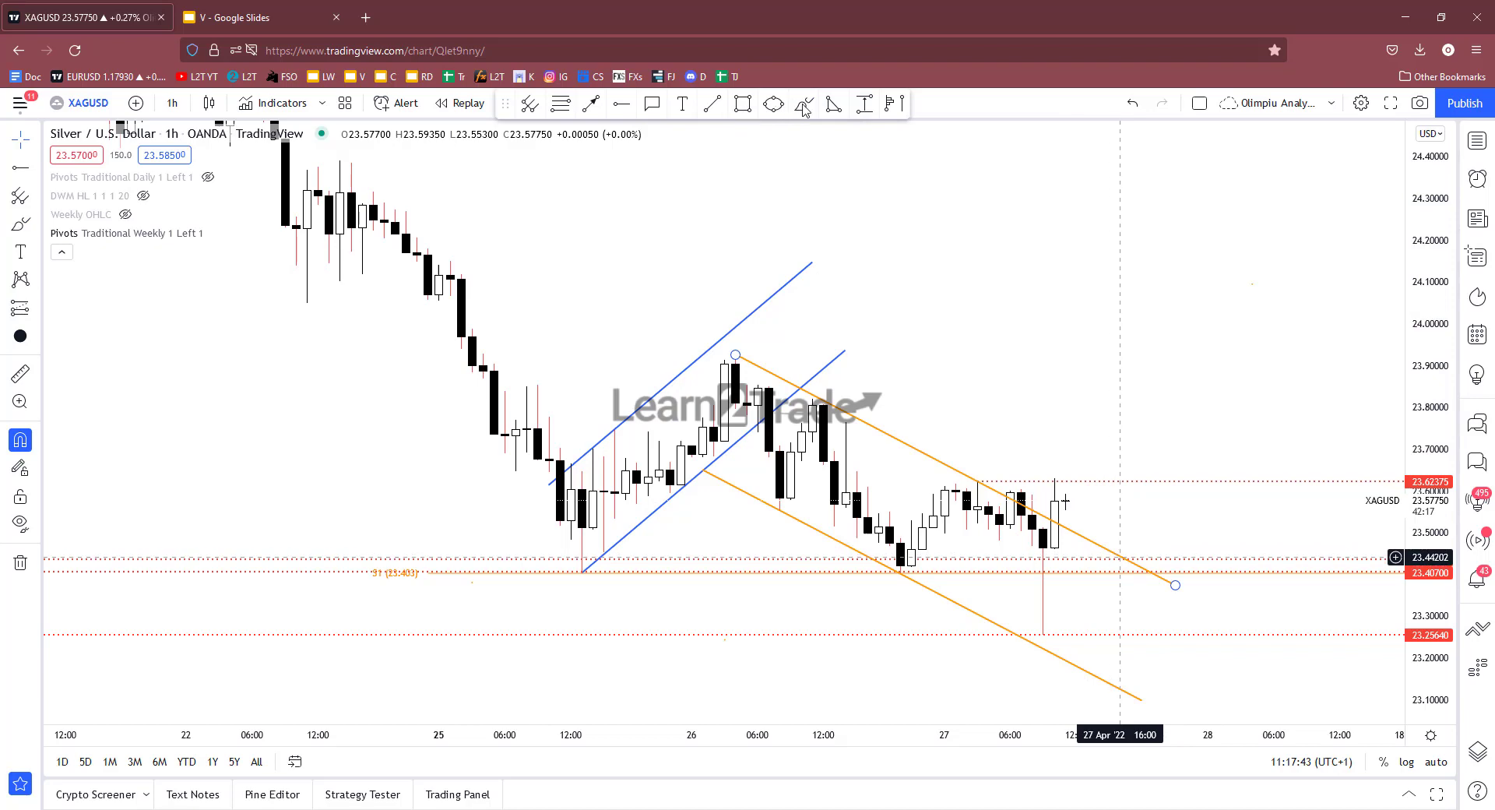
pyautogui.hotkey('alt', 'b')
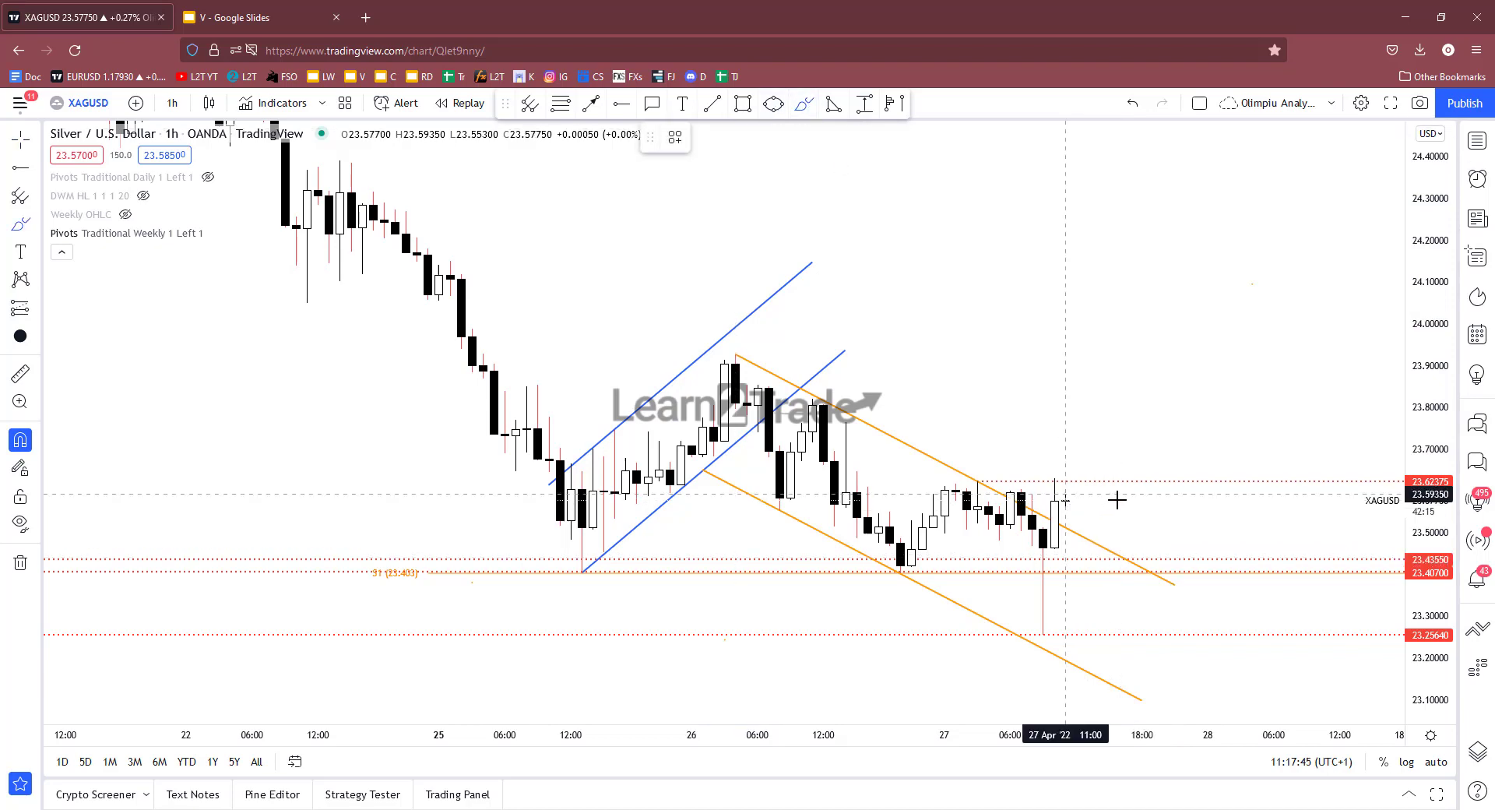
pyautogui.moveTo(1068, 502); pyautogui.dragTo(1148, 552)
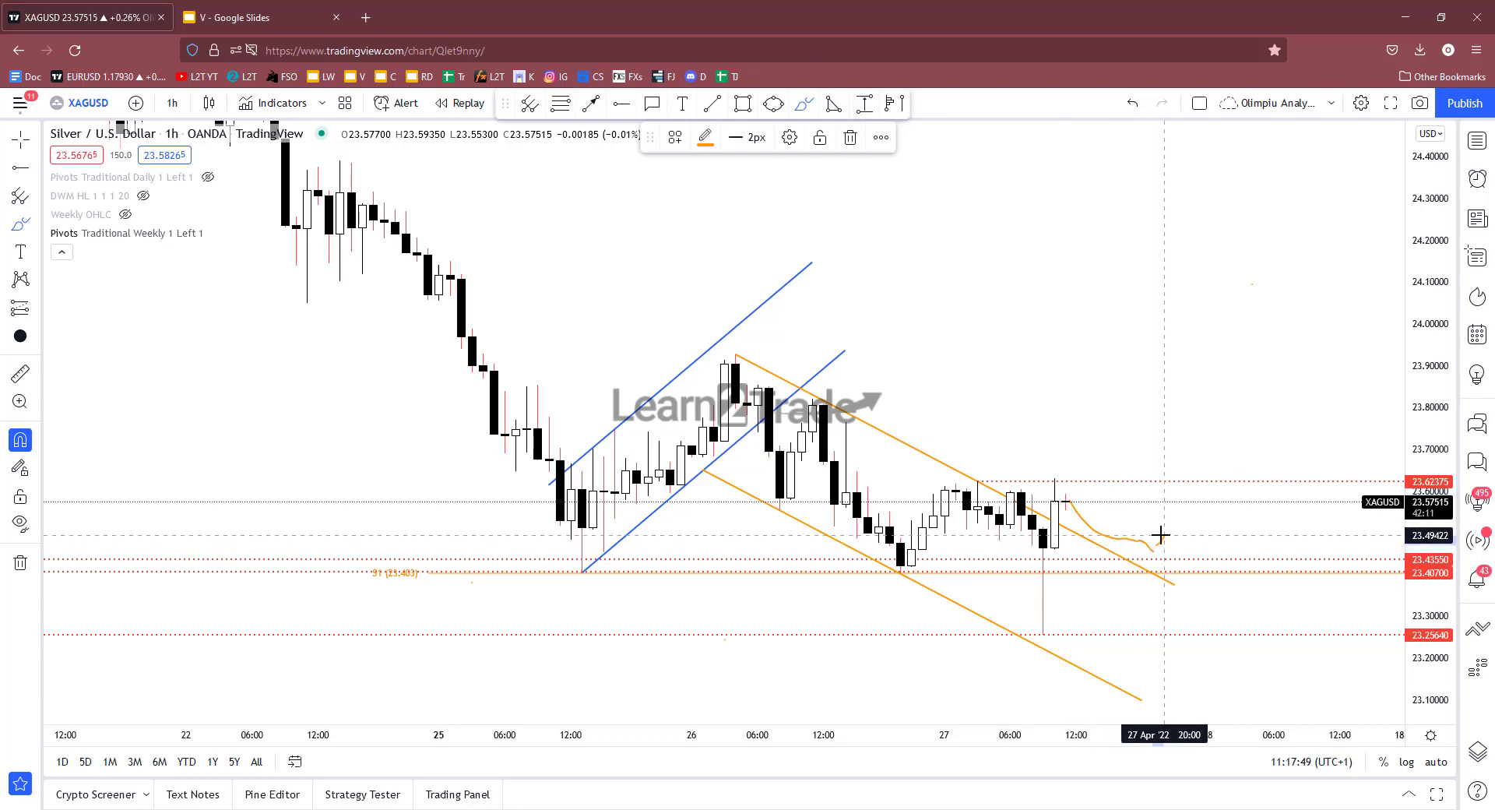
pyautogui.moveTo(1165, 461)
pyautogui.mouseDown()
pyautogui.moveTo(1208, 474)
pyautogui.moveTo(1301, 290)
pyautogui.moveTo(1295, 260)
pyautogui.moveTo(1307, 296)
pyautogui.mouseUp()
pyautogui.click(1168, 560)
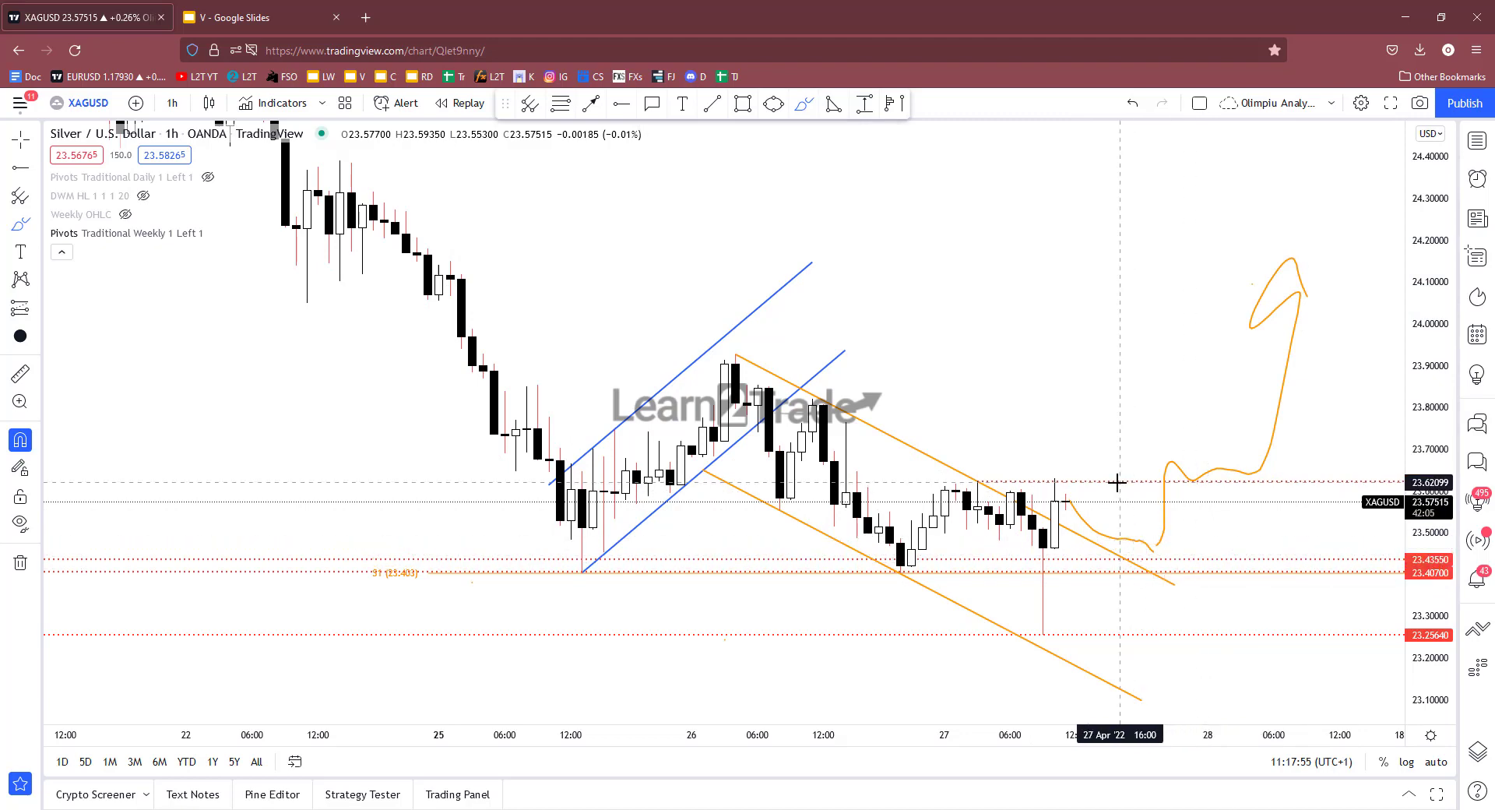
pyautogui.moveTo(1069, 502)
pyautogui.mouseDown()
pyautogui.moveTo(1130, 457)
pyautogui.moveTo(1270, 477)
pyautogui.mouseUp()
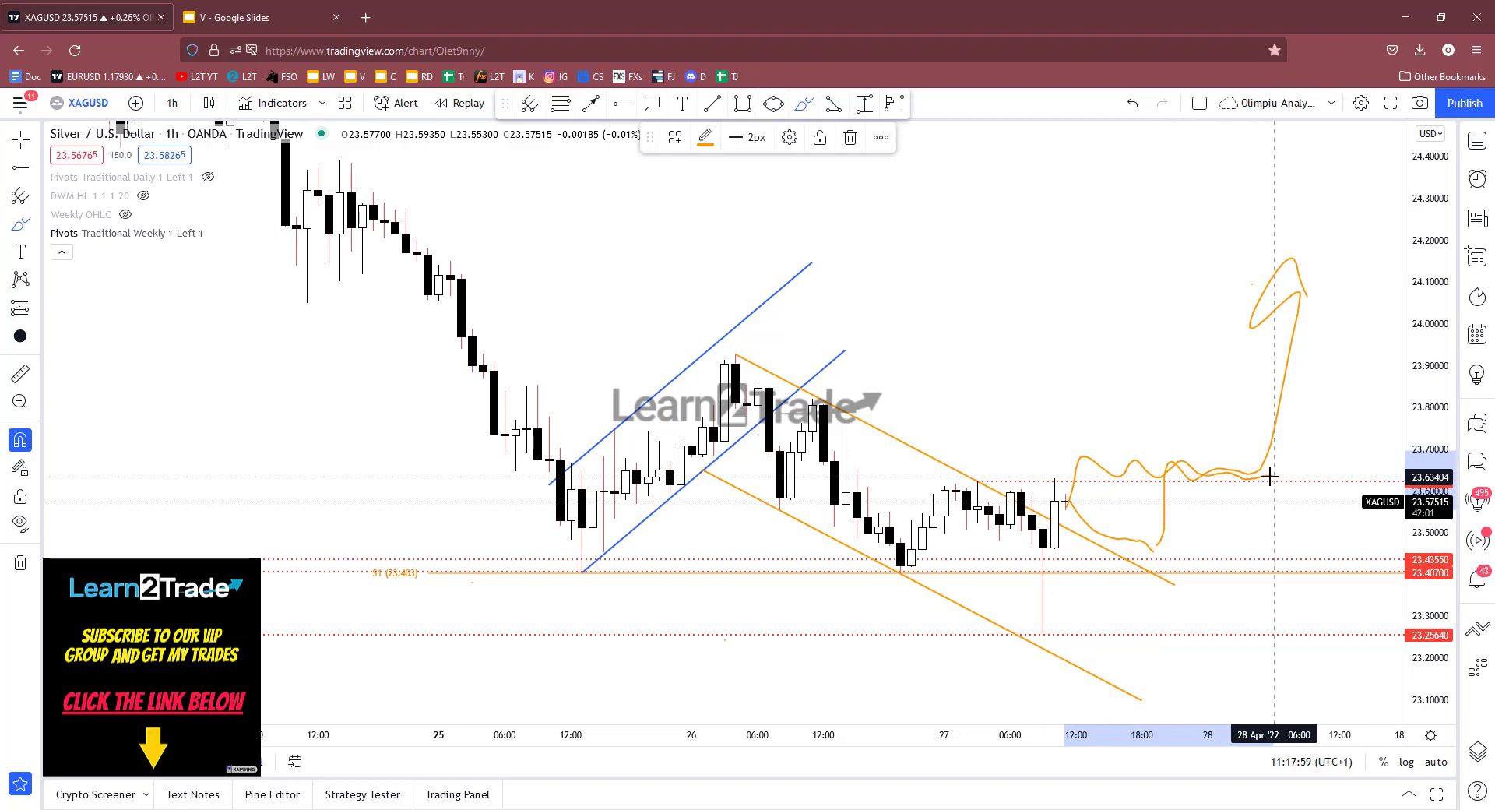
pyautogui.hotkey('ctrl', 'z')
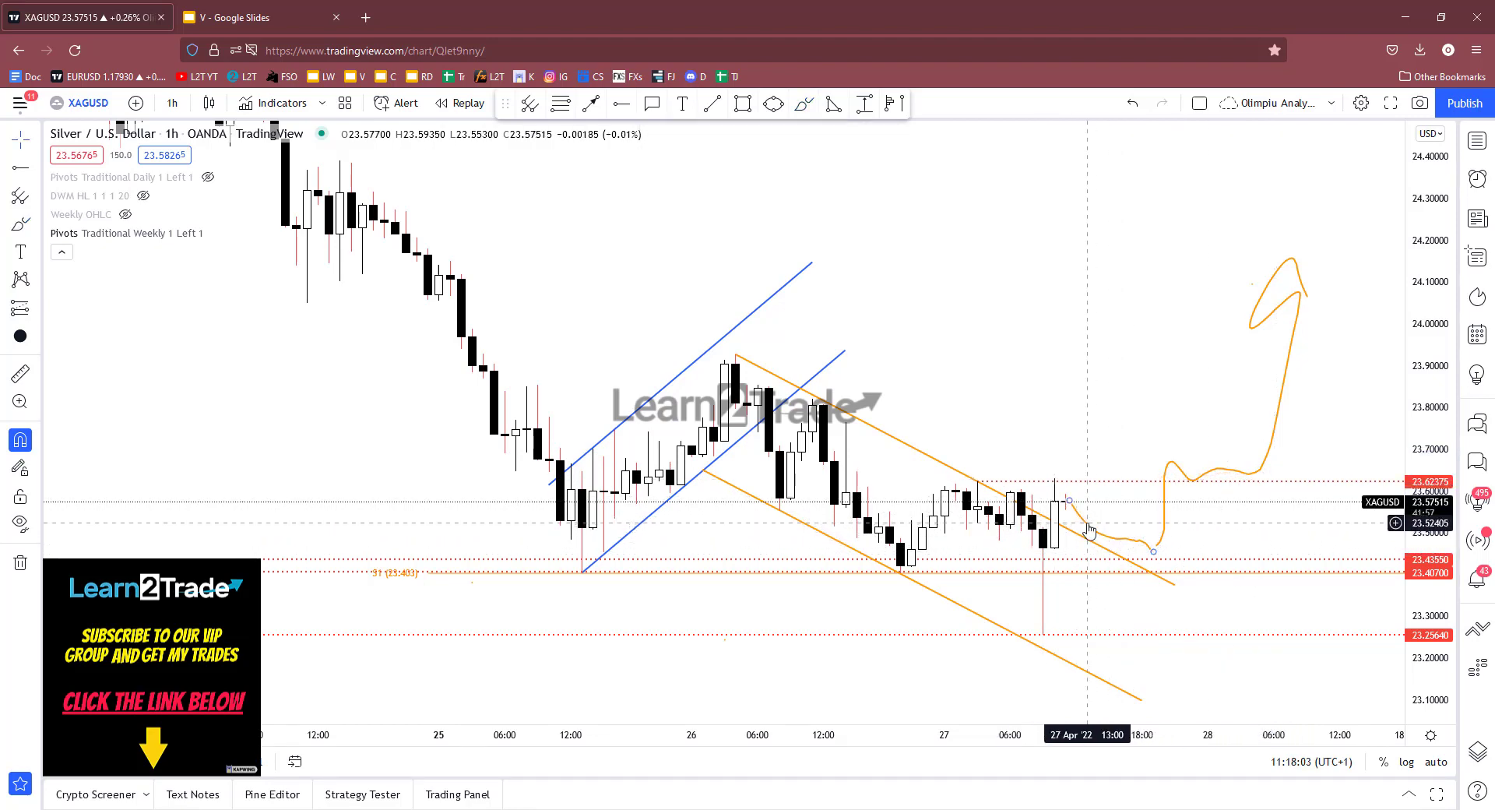
pyautogui.hotkey('ctrl', 'z')
pyautogui.click(1176, 469)
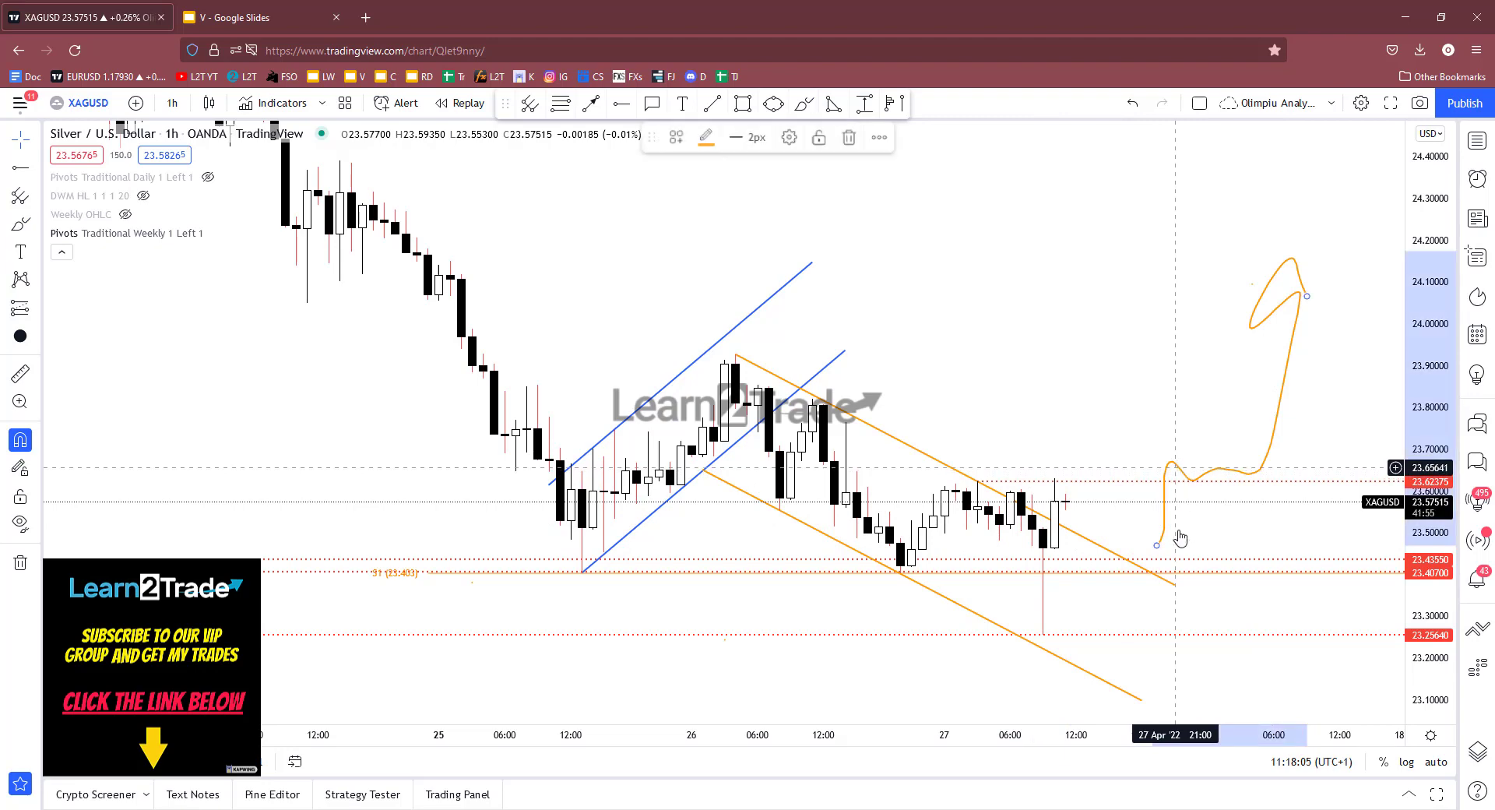
pyautogui.press('Delete')
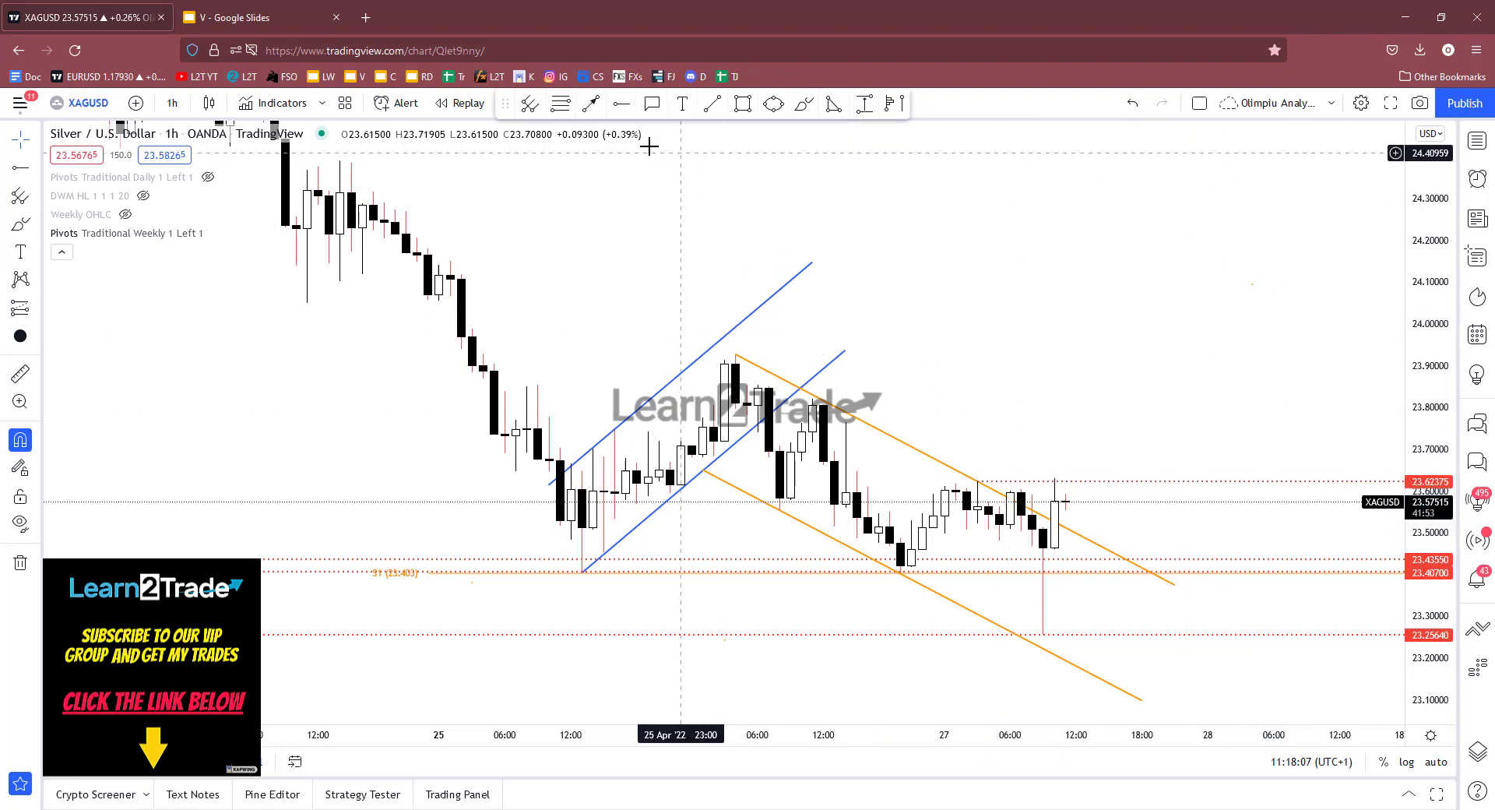
# Draw a pitchfork from the 25 April high and low through the 26 April peak.
pyautogui.scroll(1, 547, 490)
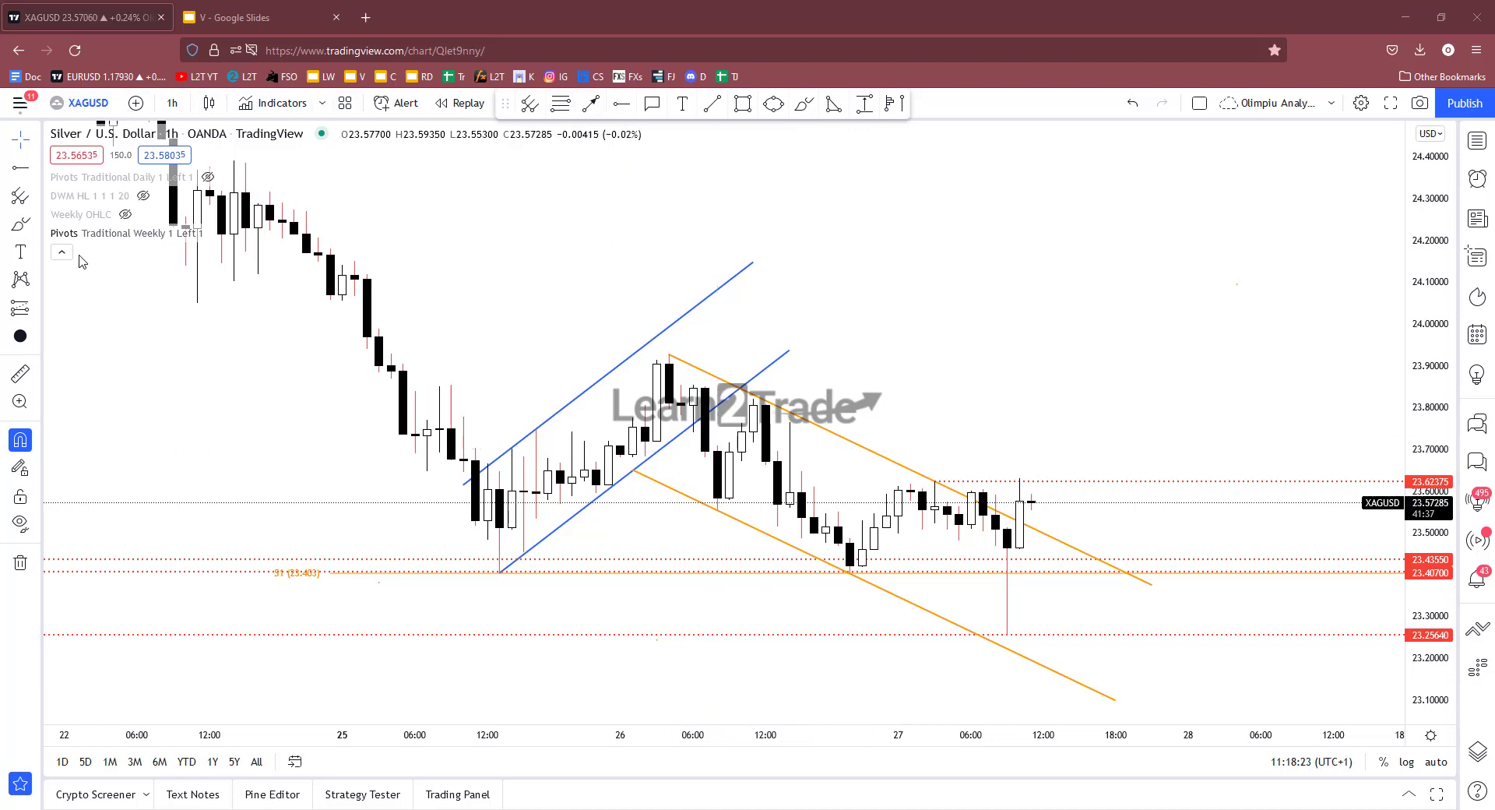
pyautogui.click(451, 385)
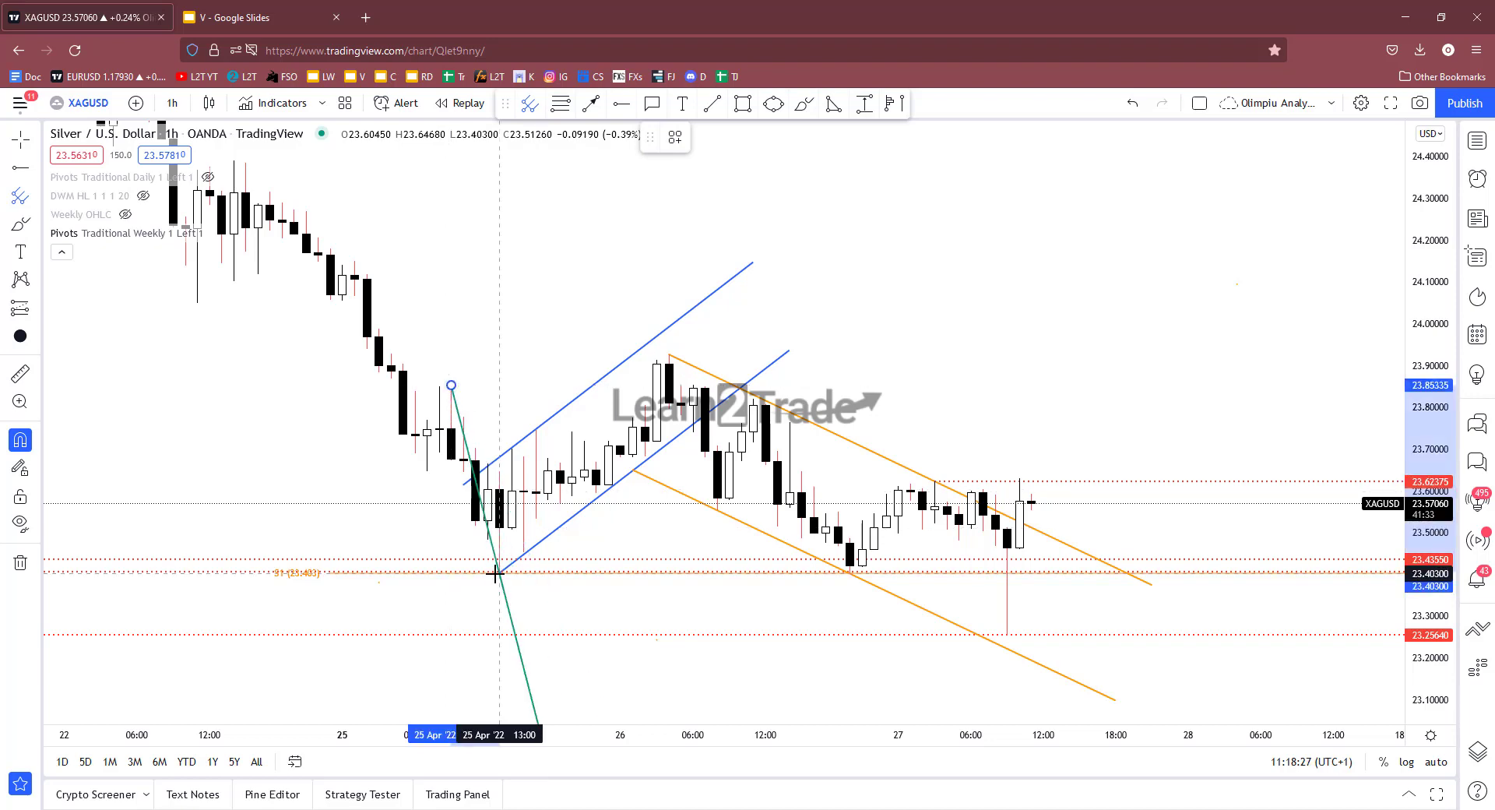
pyautogui.click(499, 573)
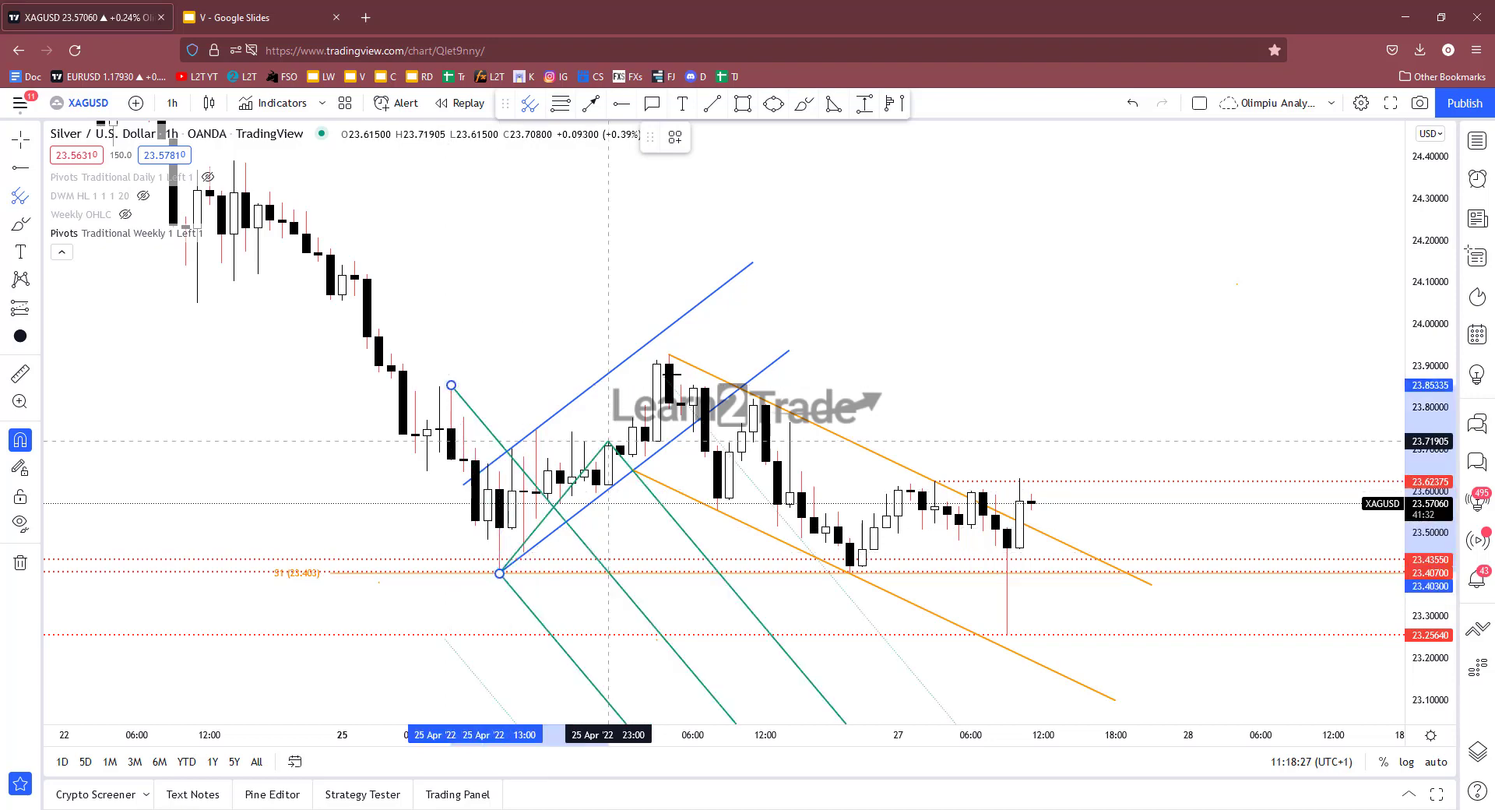
pyautogui.click(669, 355)
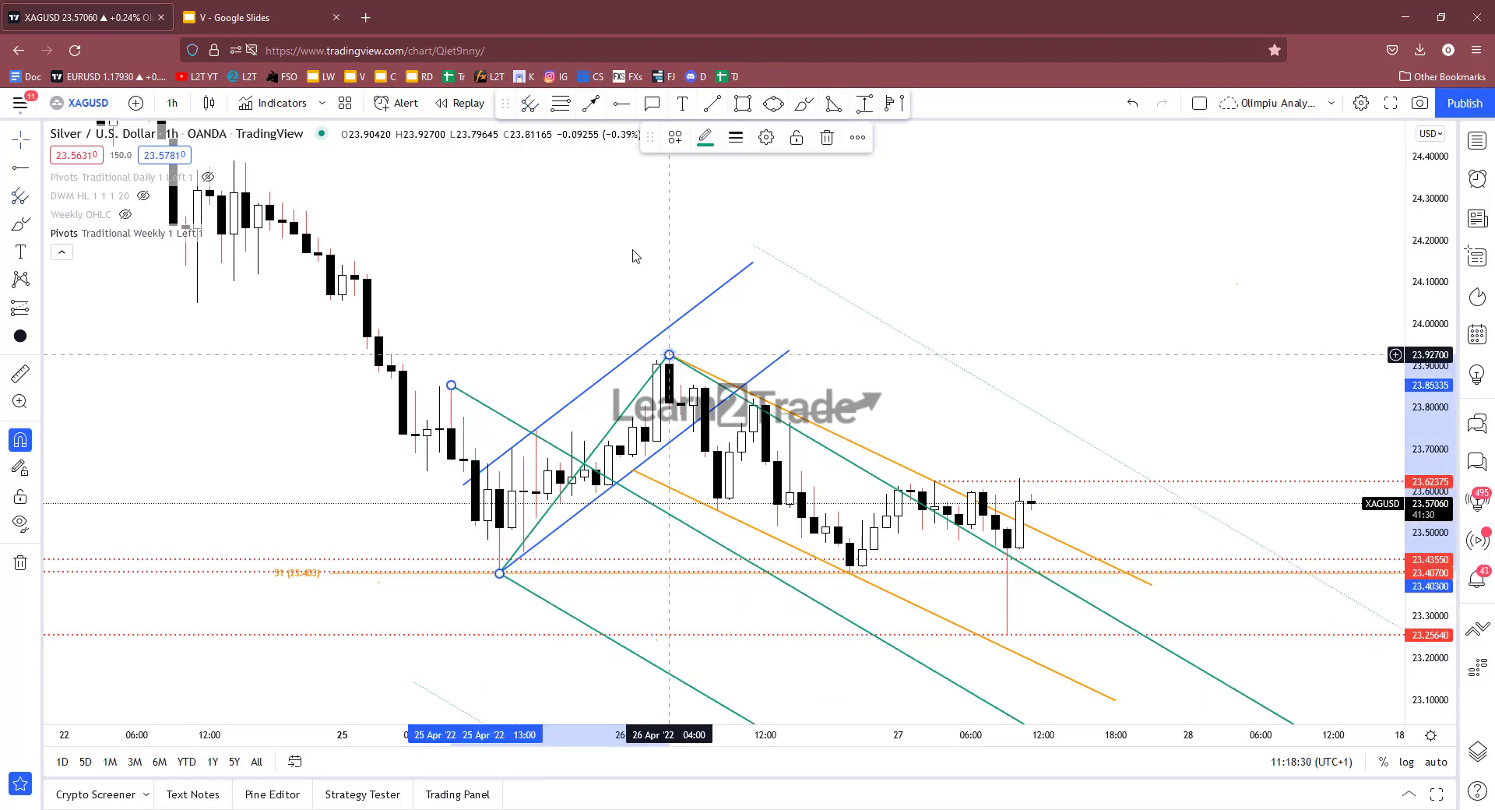
# Make the pitchfork lines red, then deselect and reselect it.
pyautogui.click(705, 137)
pyautogui.click(706, 194)
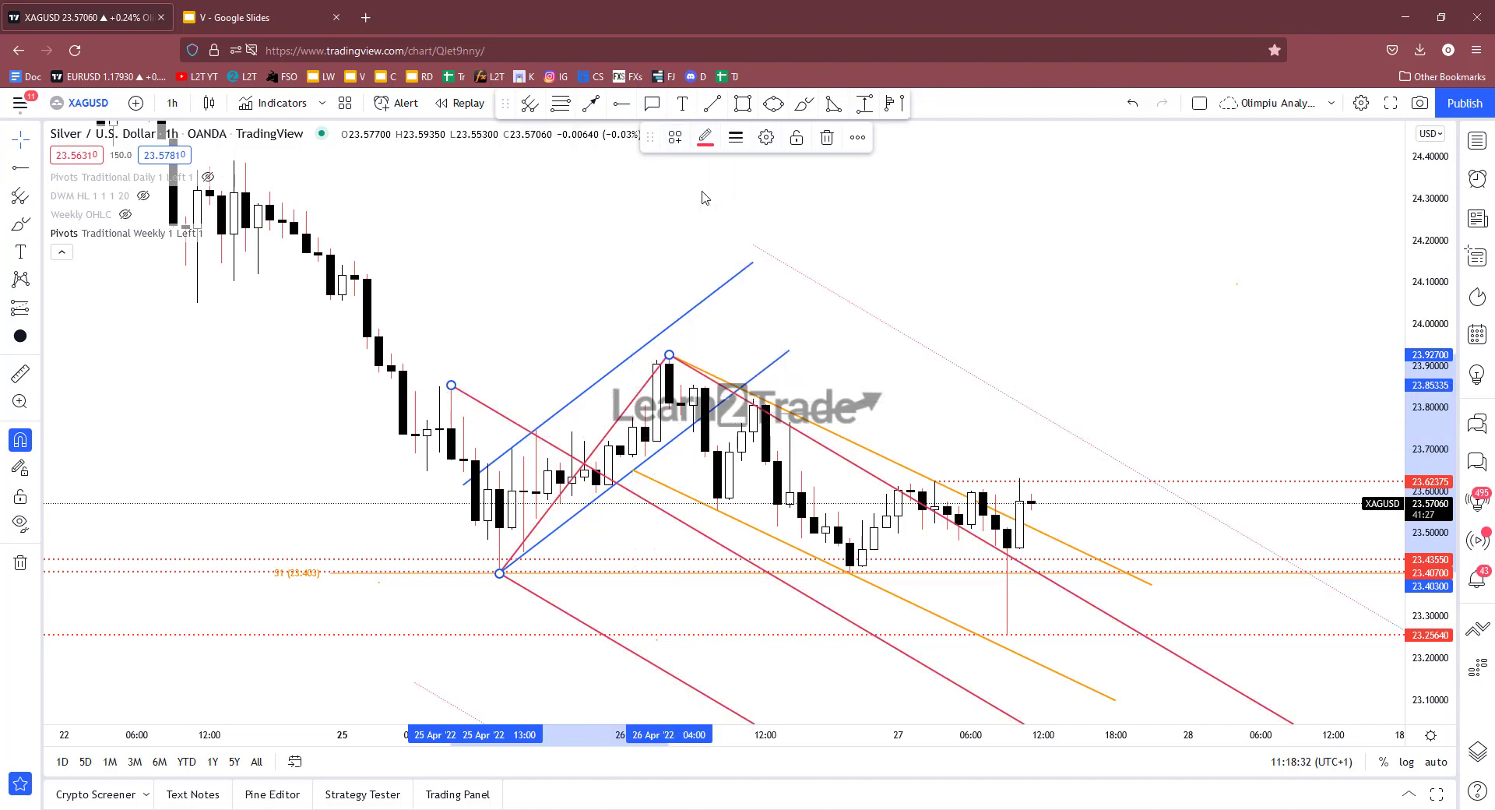
pyautogui.click(787, 366)
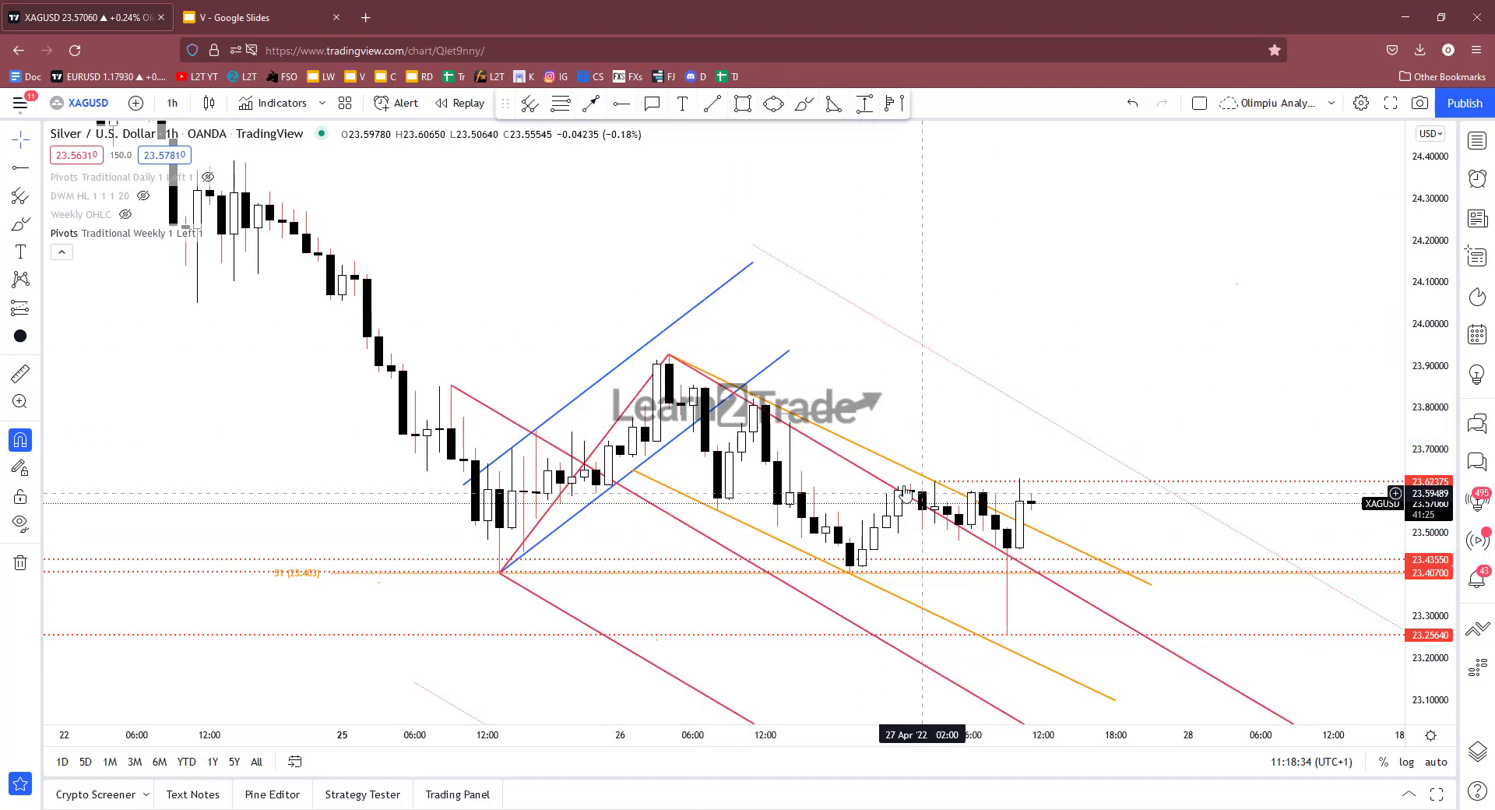
pyautogui.click(830, 456)
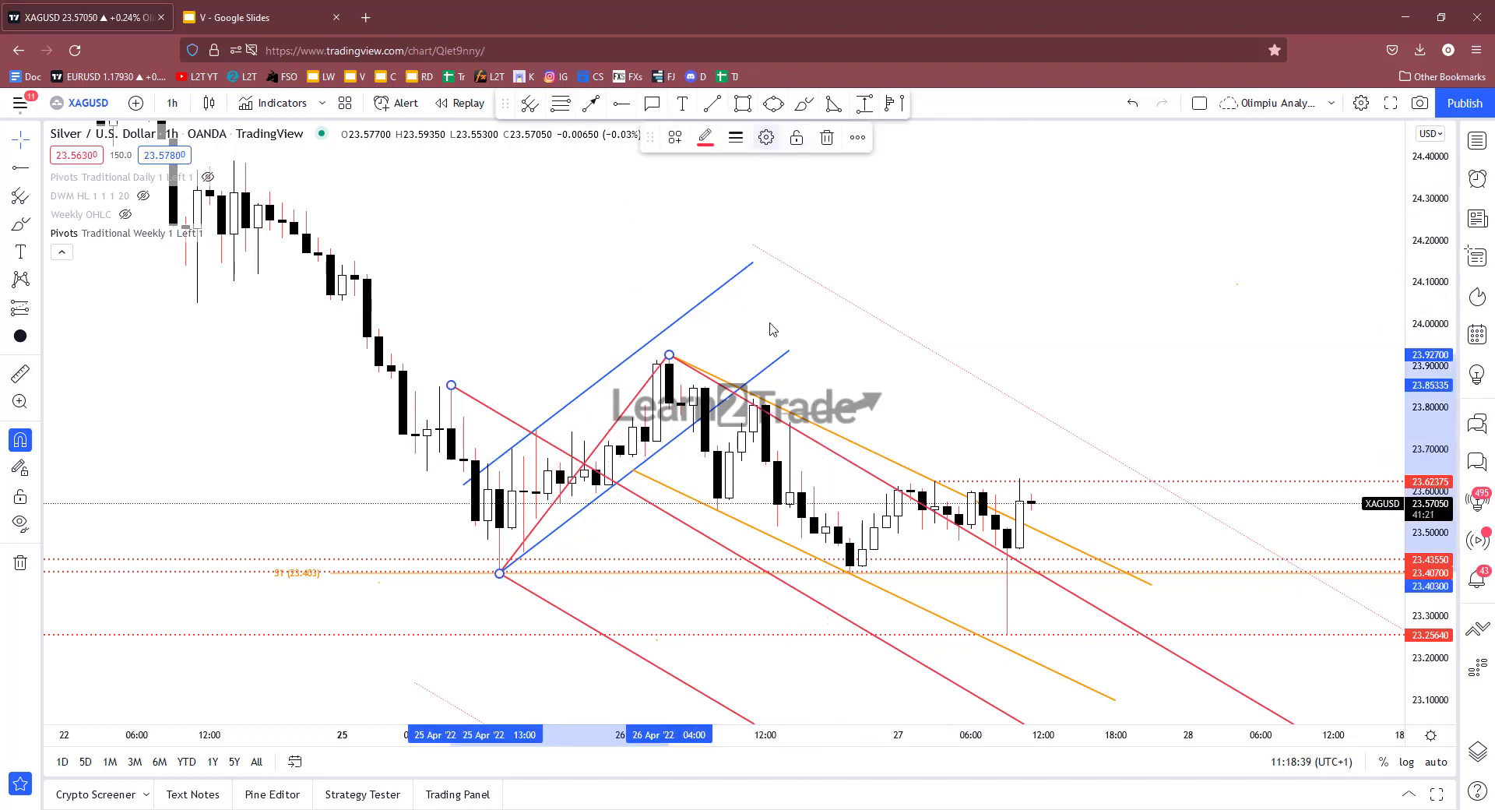
# Uncheck the pitchfork's 2 level in its settings and apply.
pyautogui.click(767, 138)
pyautogui.click(622, 604)
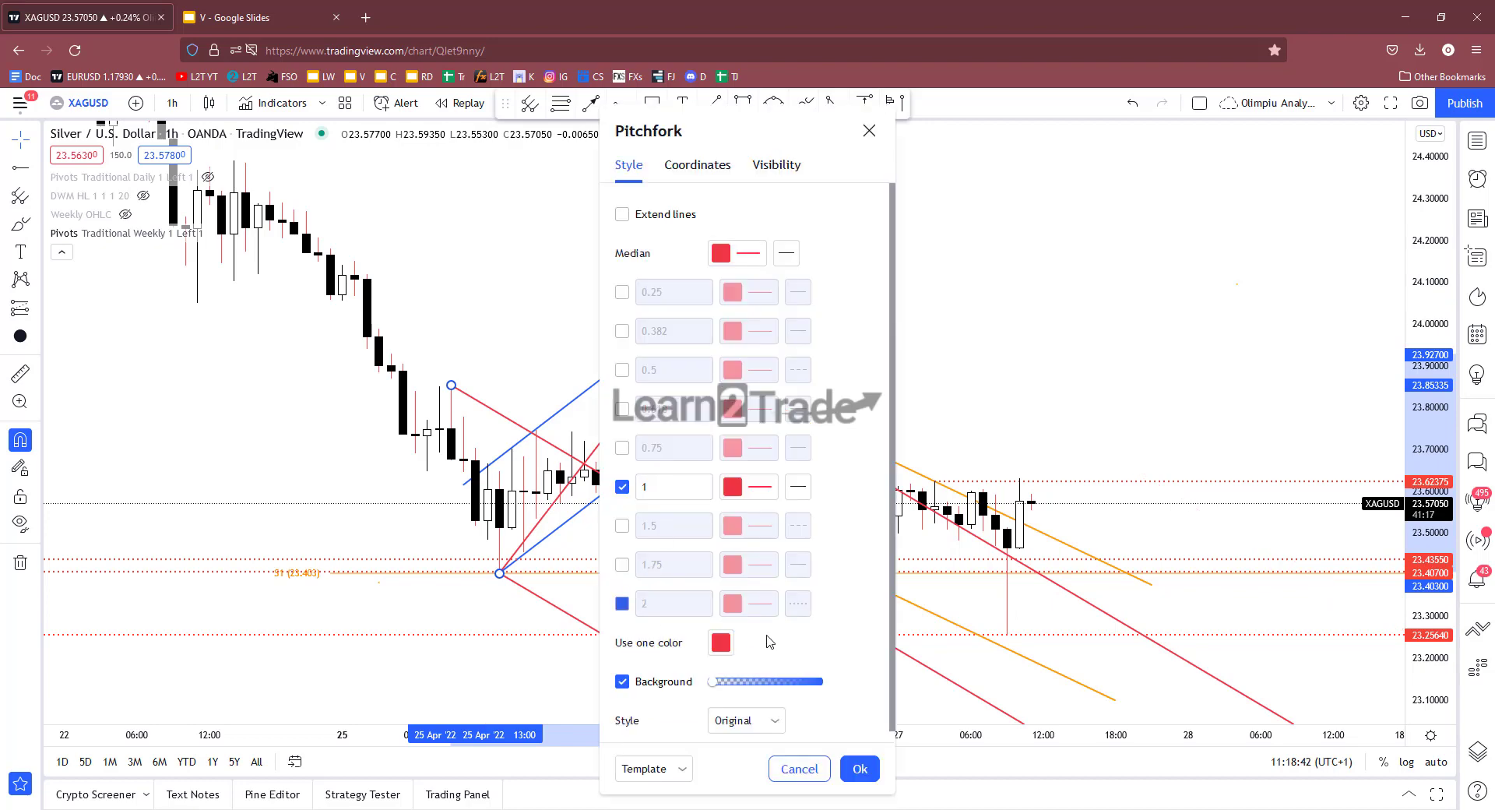
pyautogui.click(860, 770)
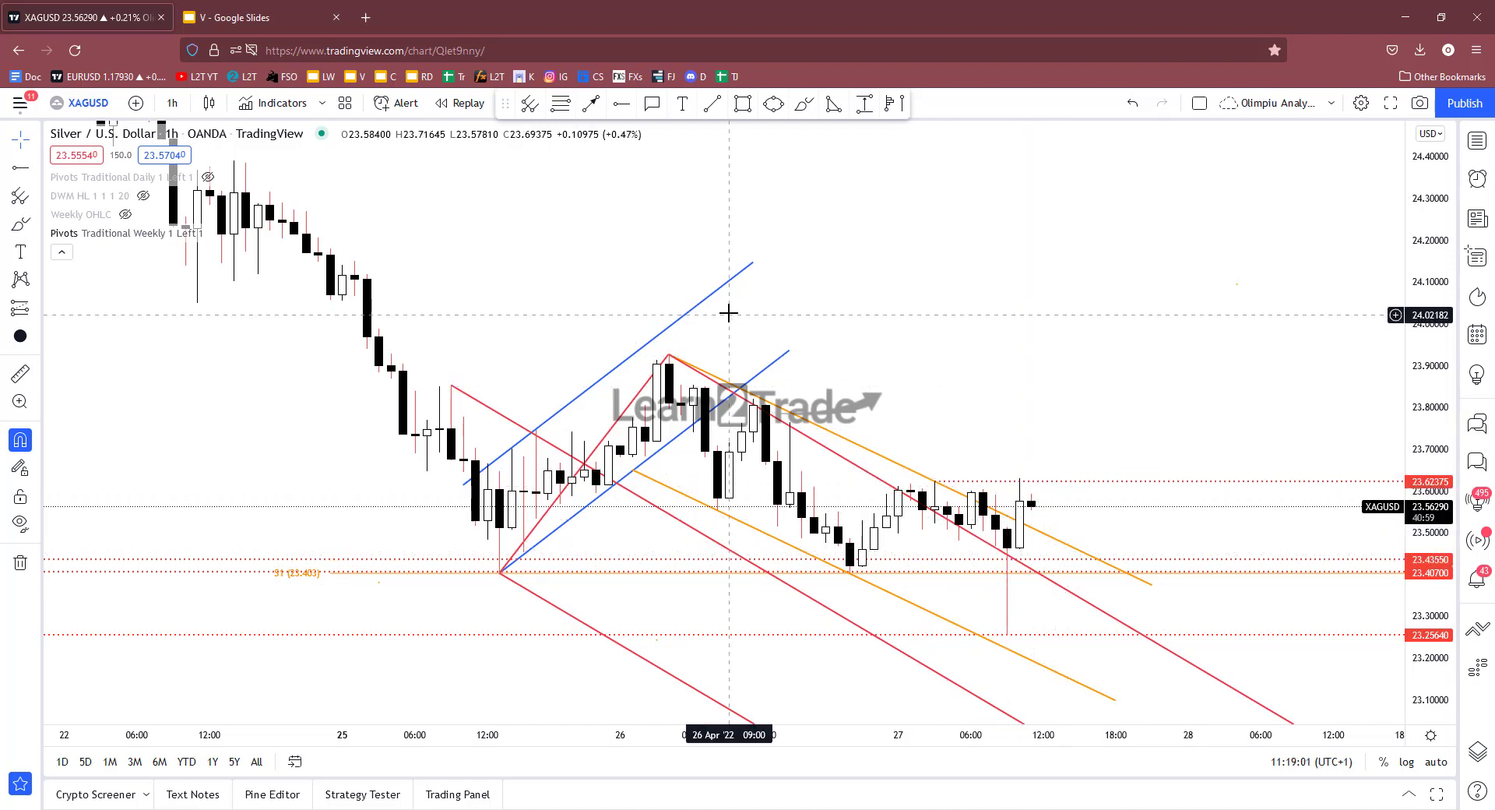
# Zoom and pan to frame the recent candles, channels and red pitchfork, deselecting the orange line.
pyautogui.scroll(-4, 694, 269)
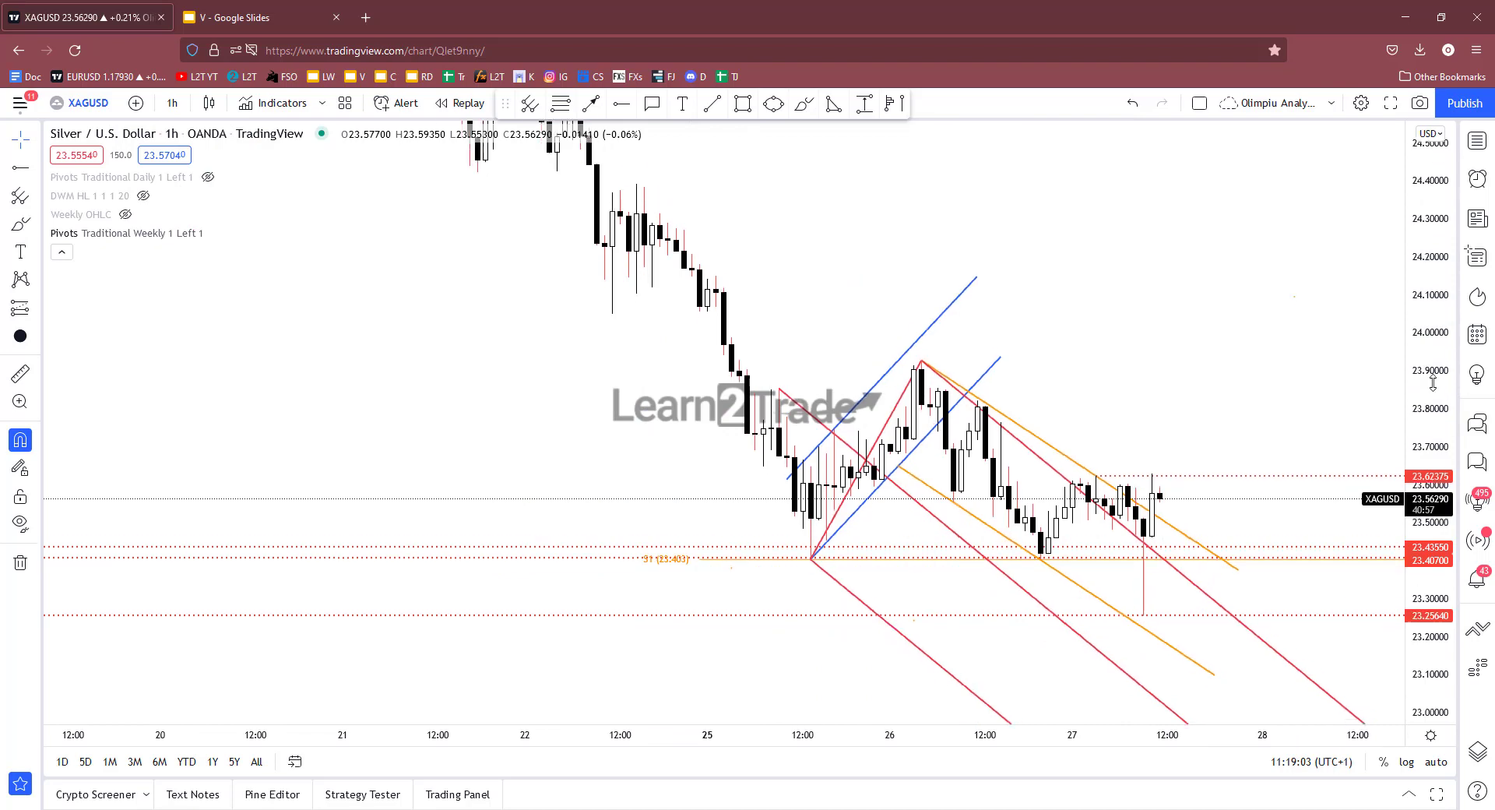
pyautogui.moveTo(1194, 324); pyautogui.dragTo(1098, 402)
pyautogui.scroll(-1, 1099, 401)
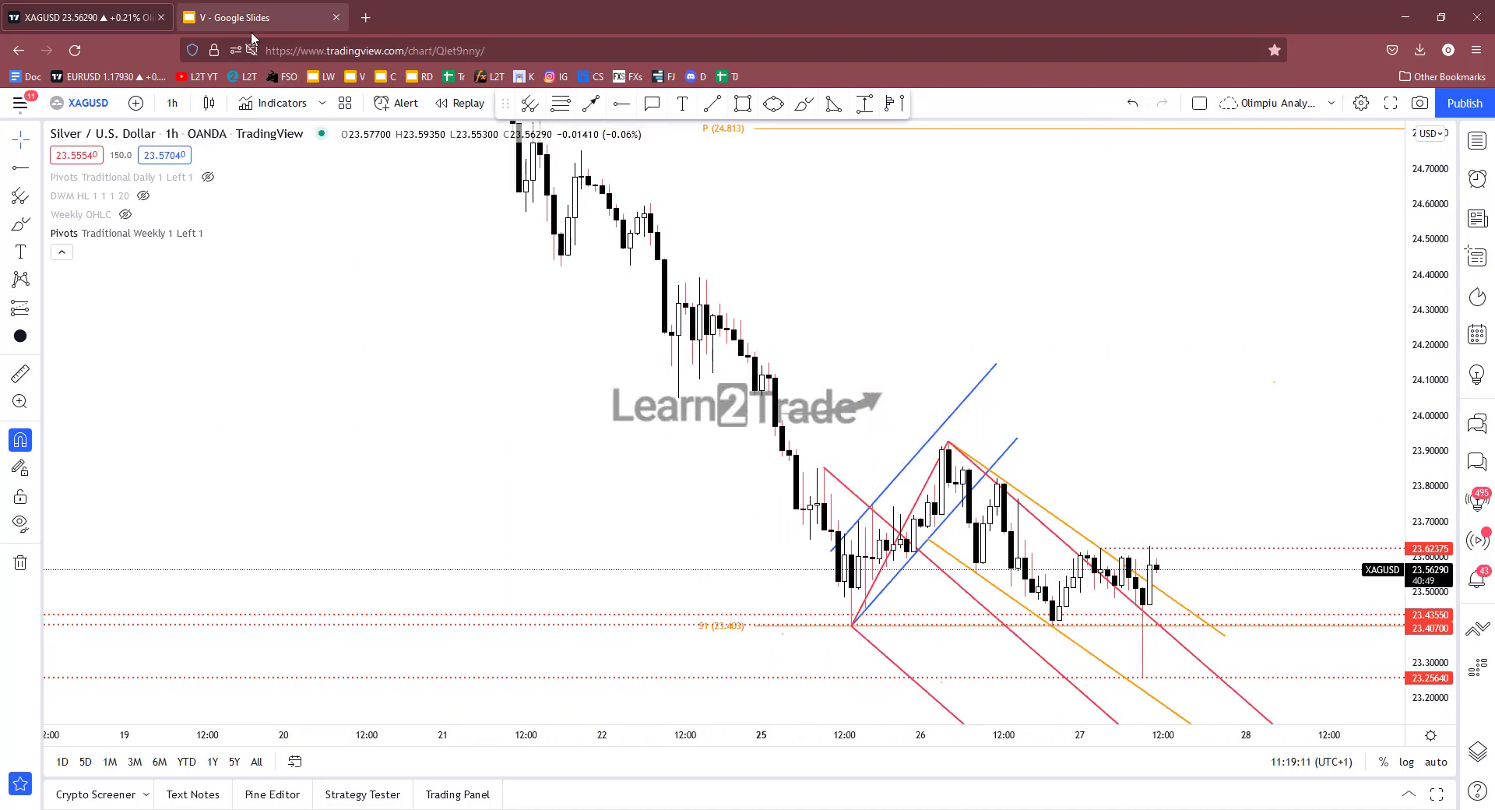
pyautogui.moveTo(1288, 540); pyautogui.dragTo(1089, 363)
pyautogui.scroll(1, 1088, 363)
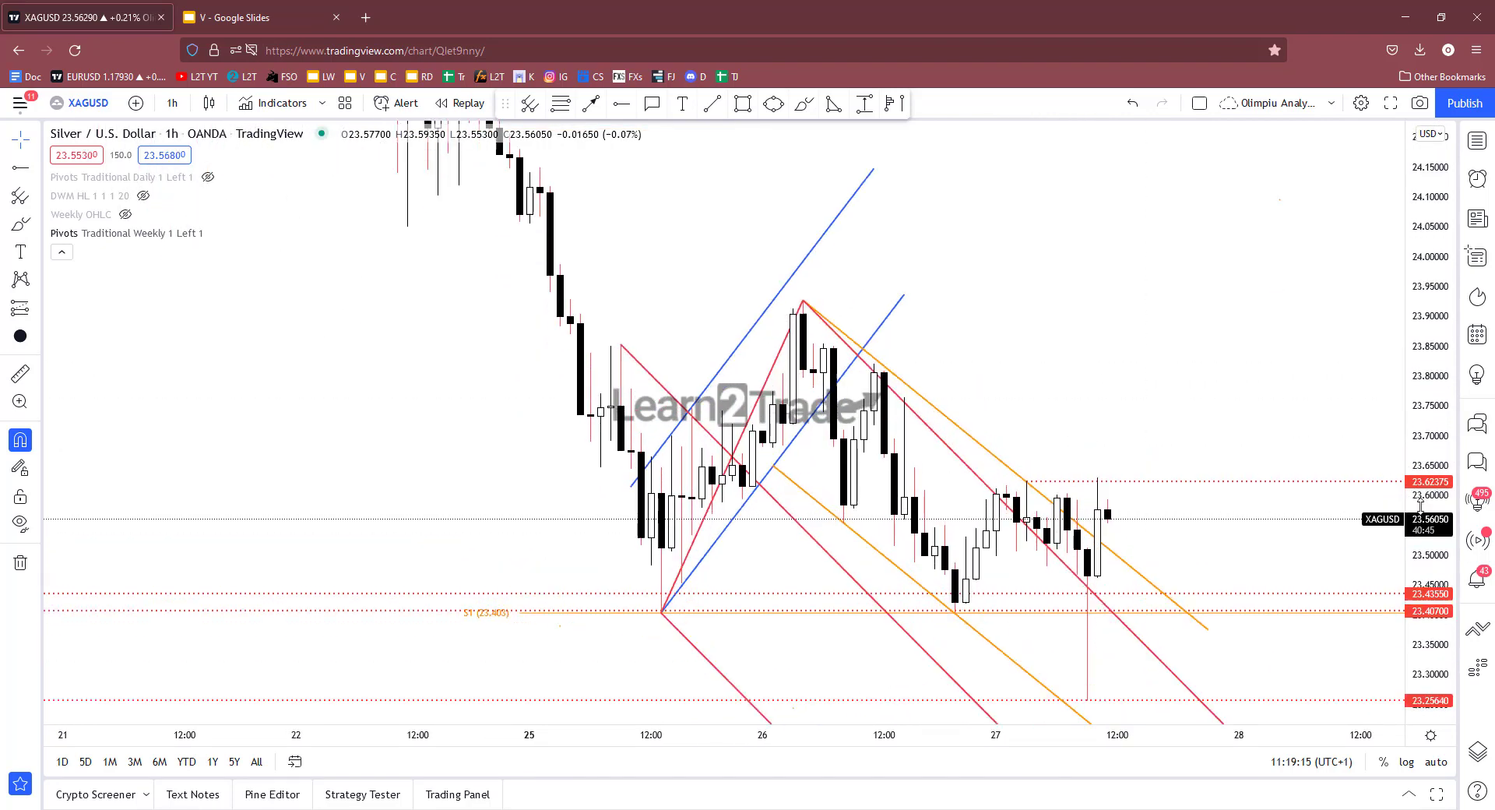
pyautogui.scroll(2, 1057, 514)
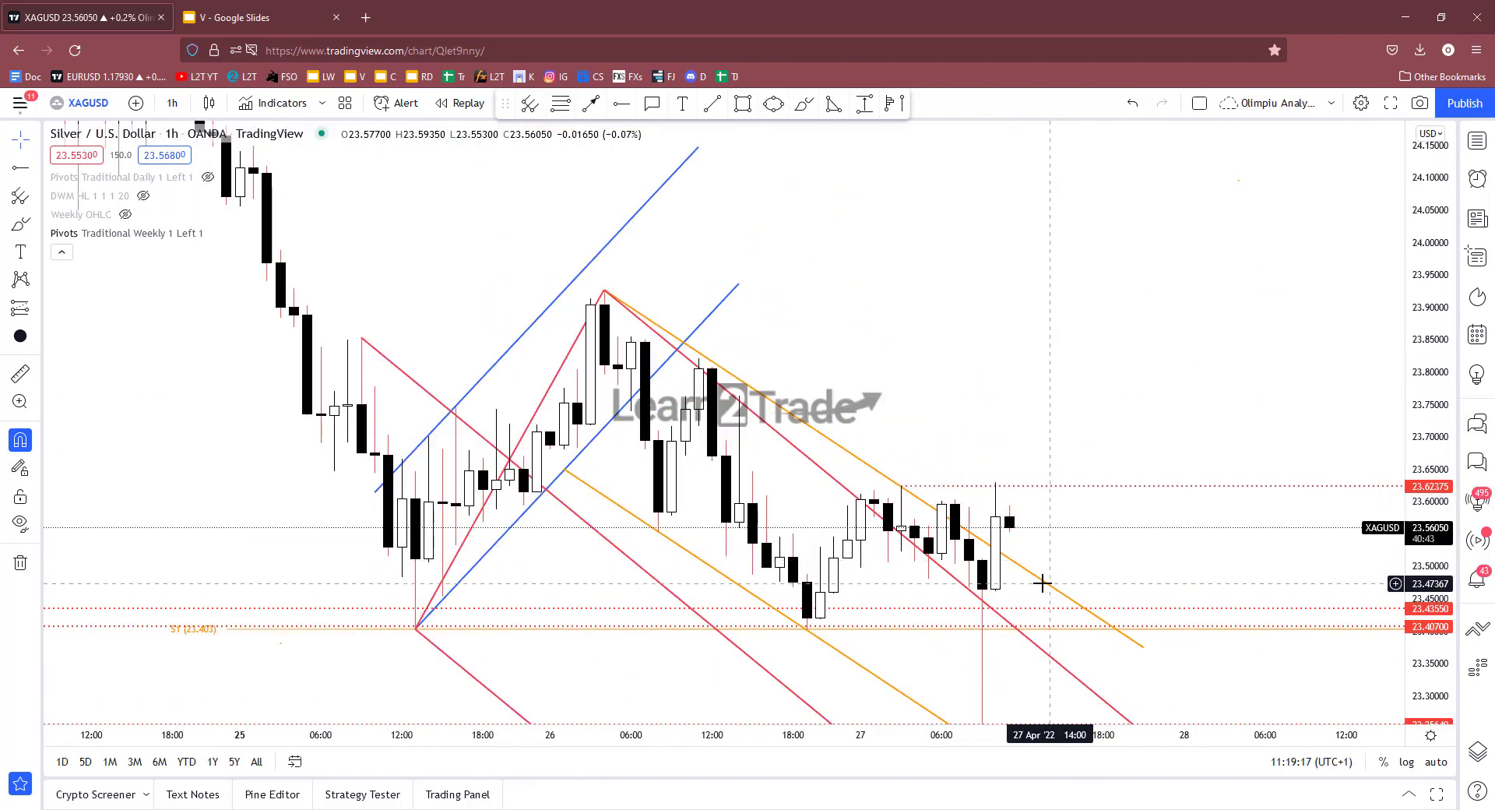
pyautogui.click(1118, 634)
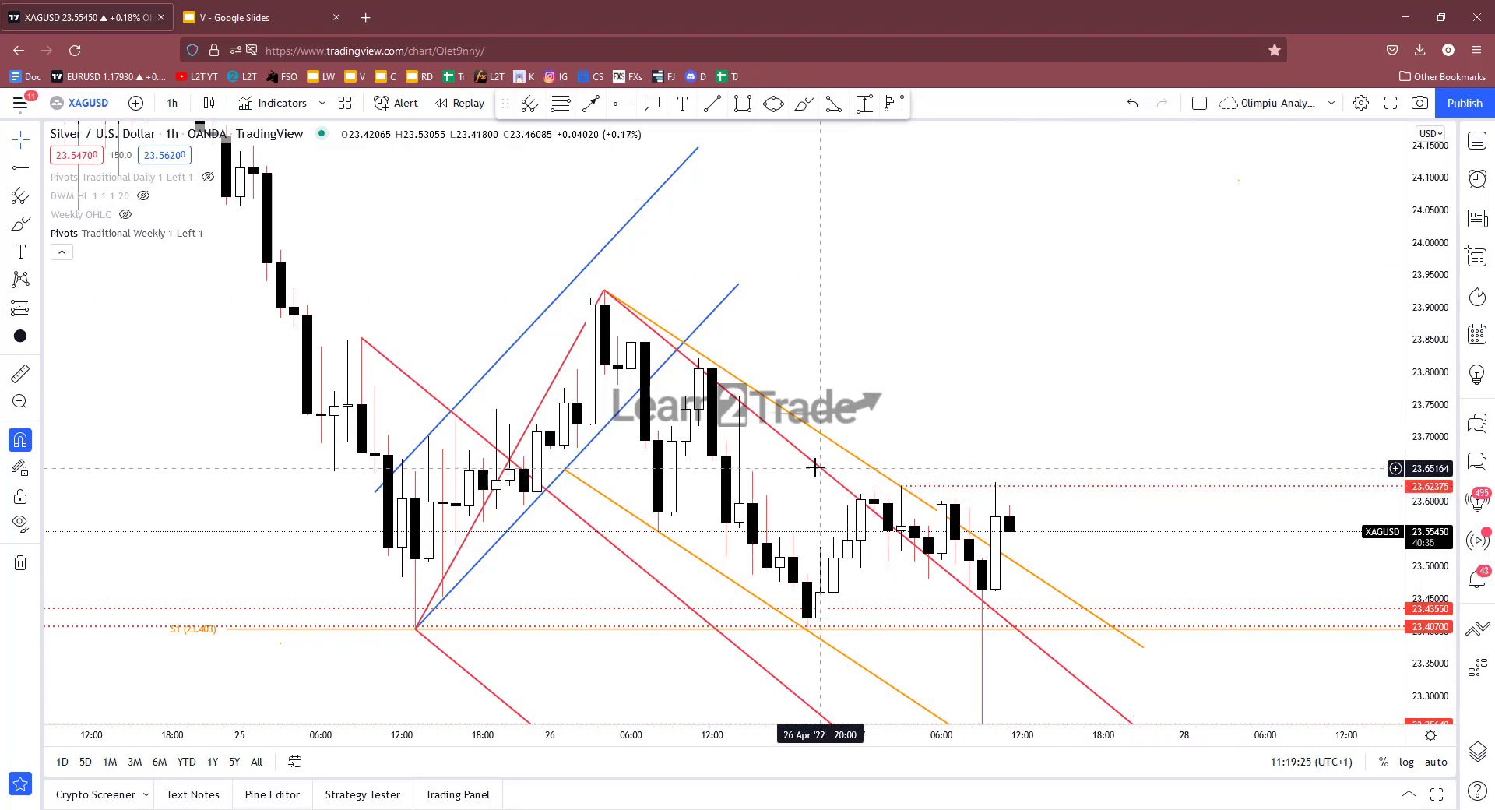
# Enable the red pitchfork's 1.5 level in its settings.
pyautogui.doubleClick(816, 466)
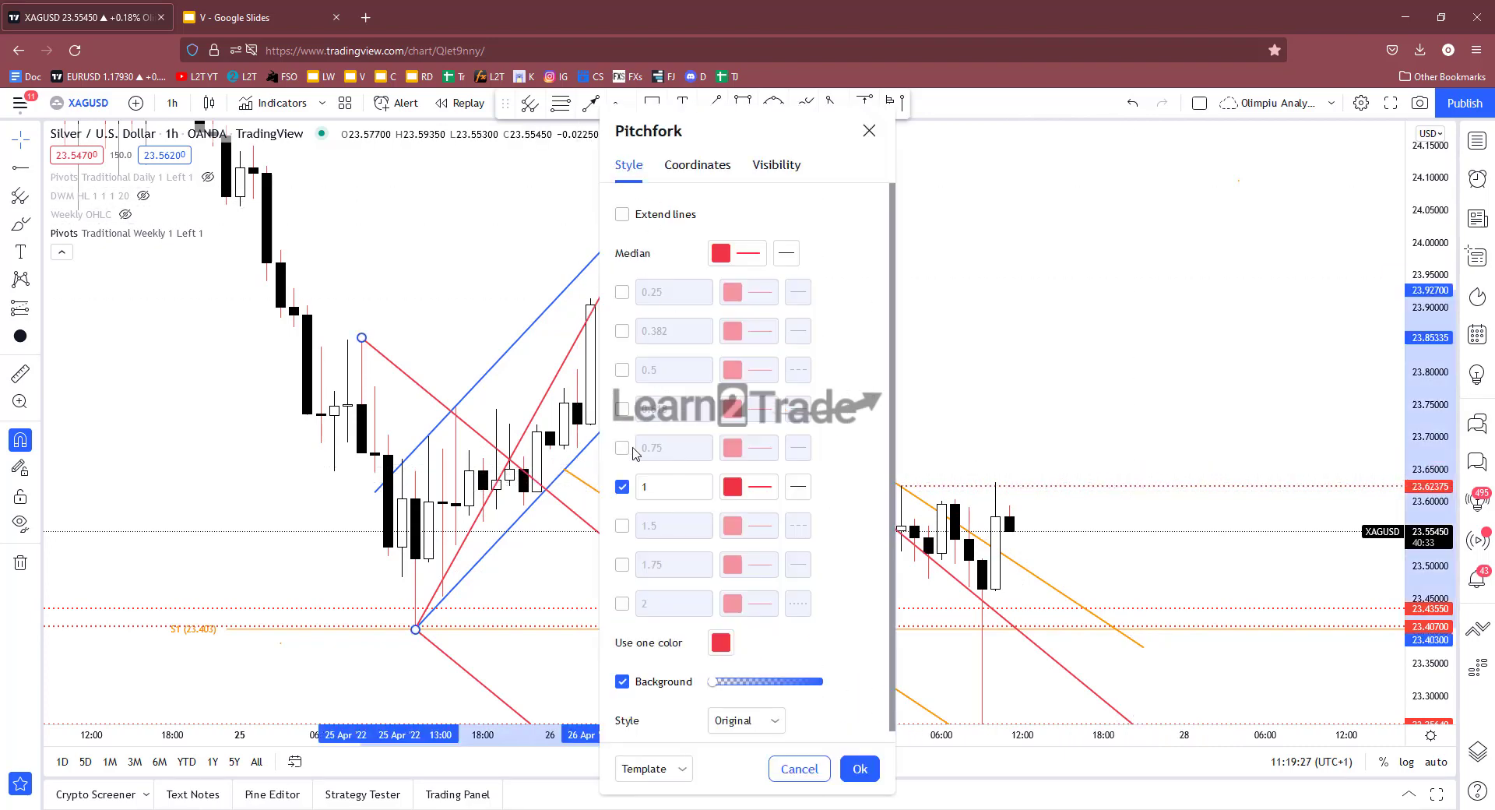
pyautogui.click(623, 526)
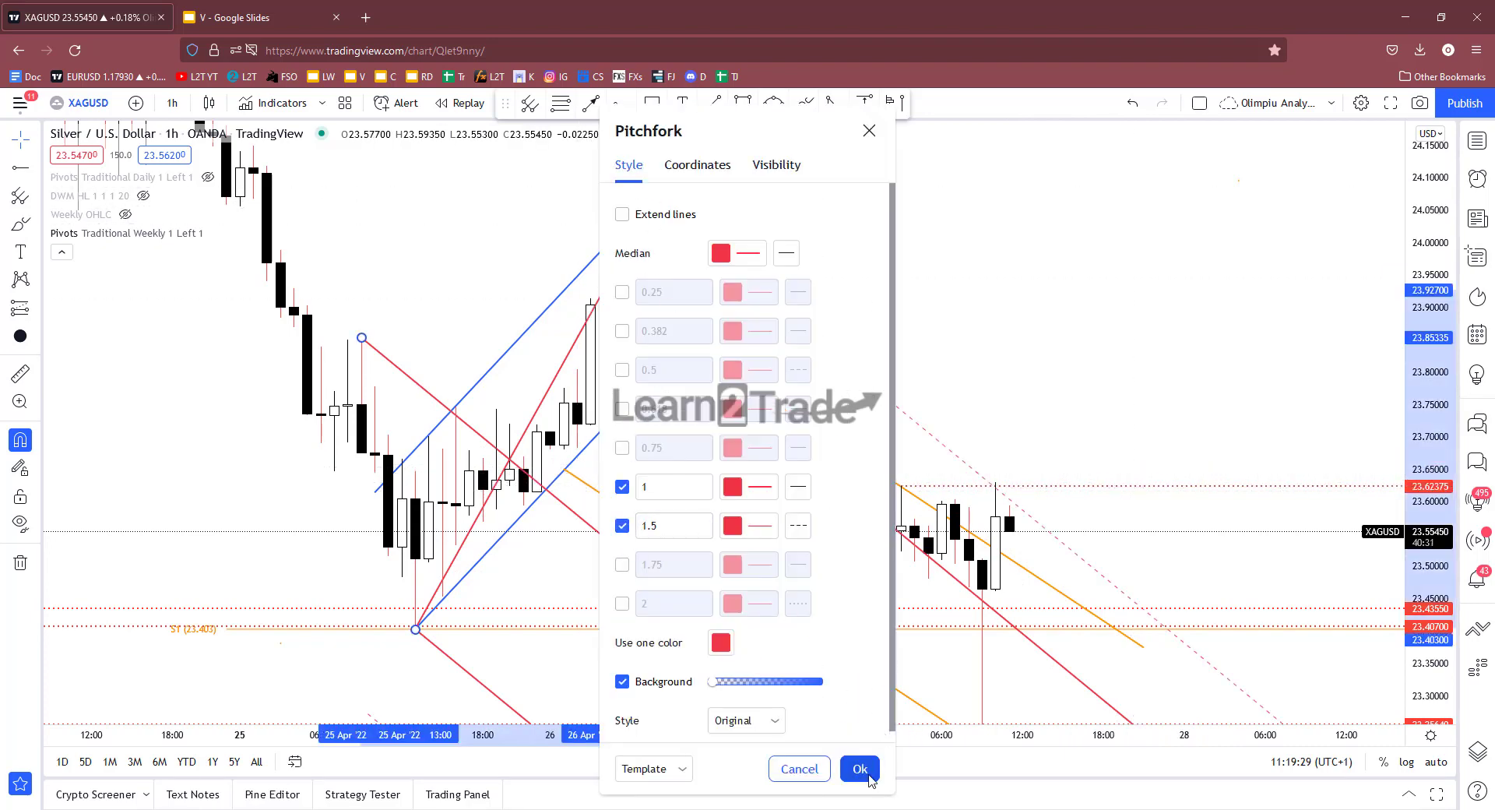
pyautogui.click(860, 769)
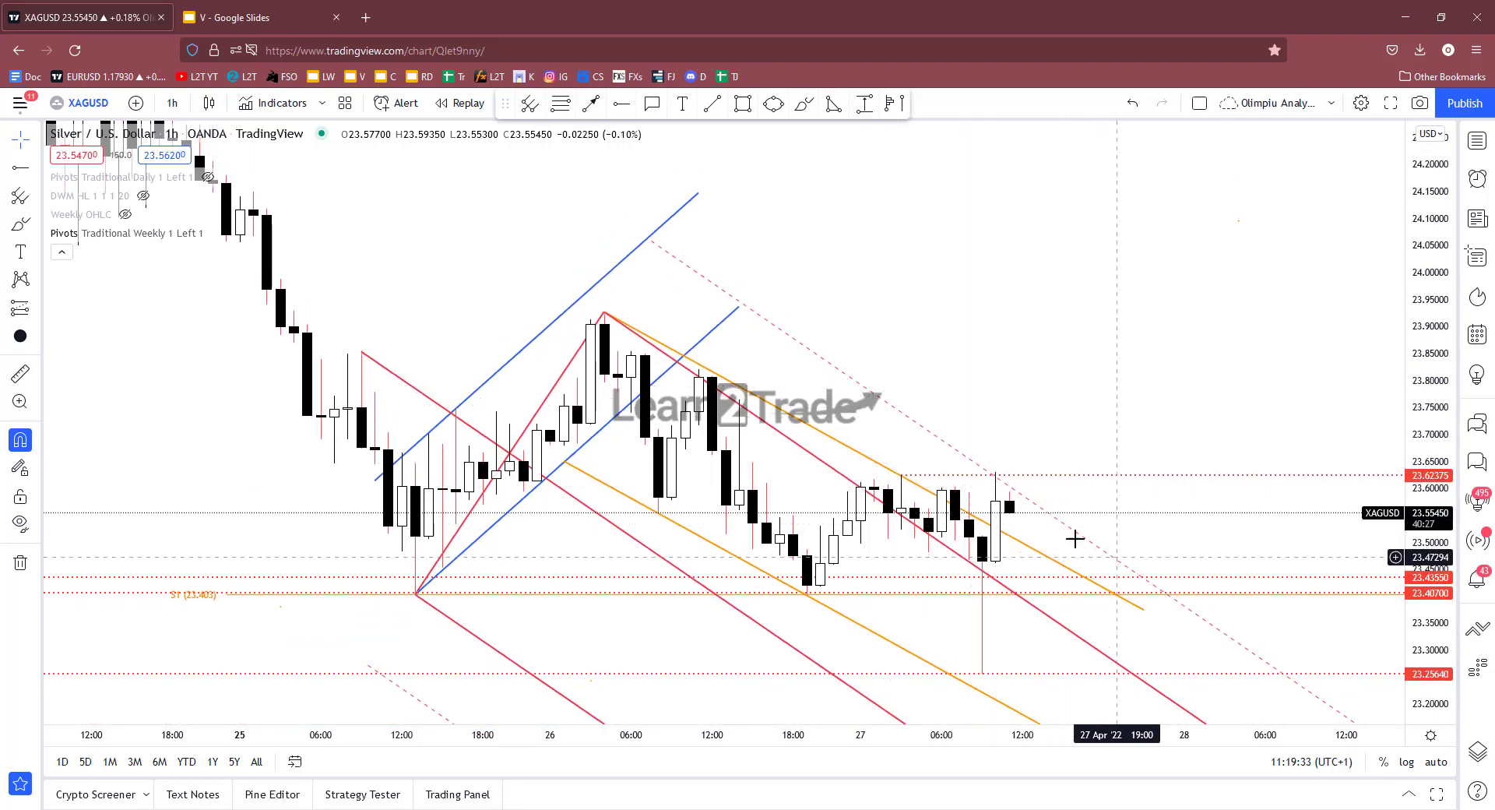
# Place a '150%' text label above the channels.
pyautogui.click(683, 103)
pyautogui.click(806, 343)
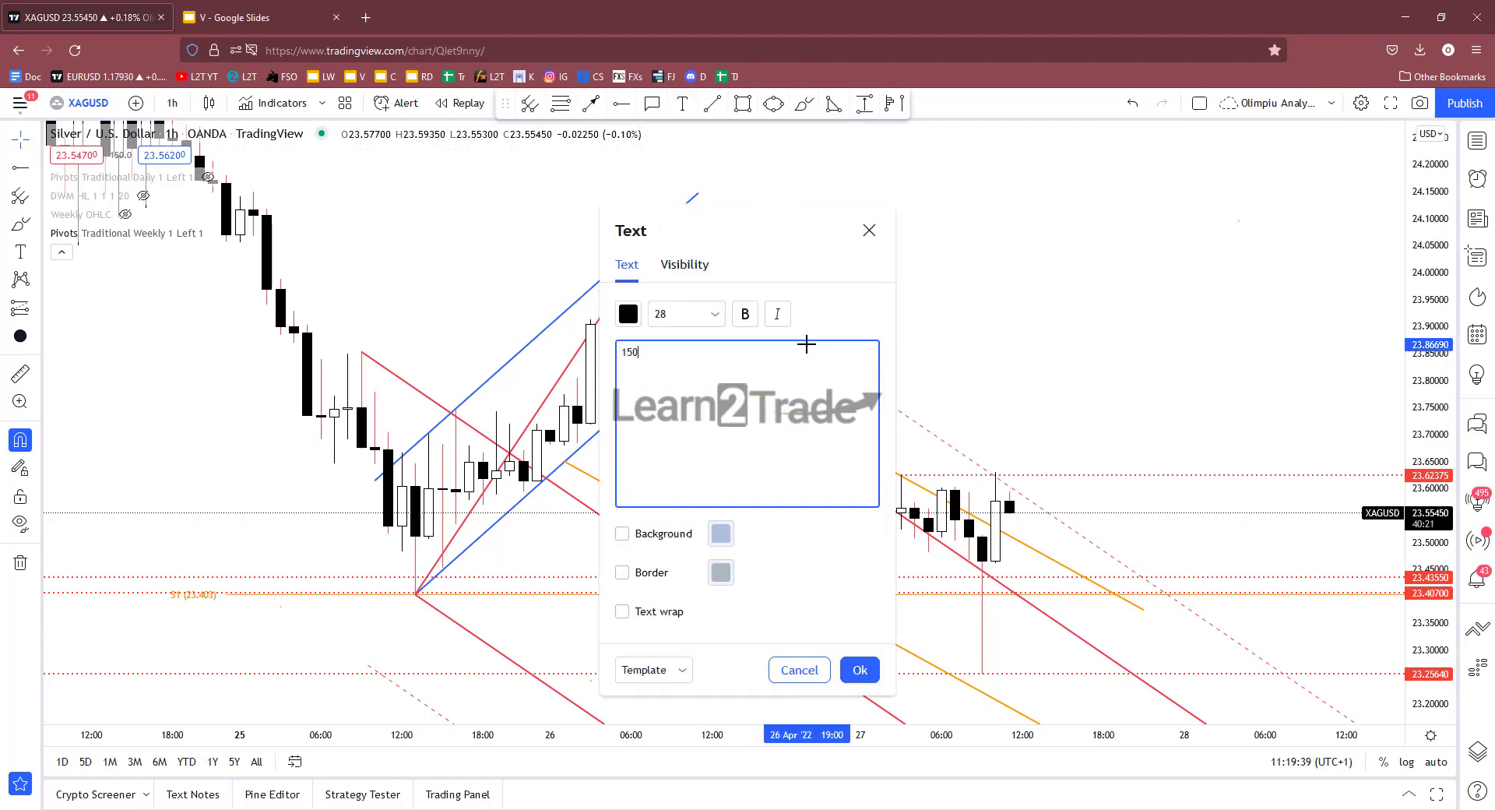
pyautogui.click(1265, 420)
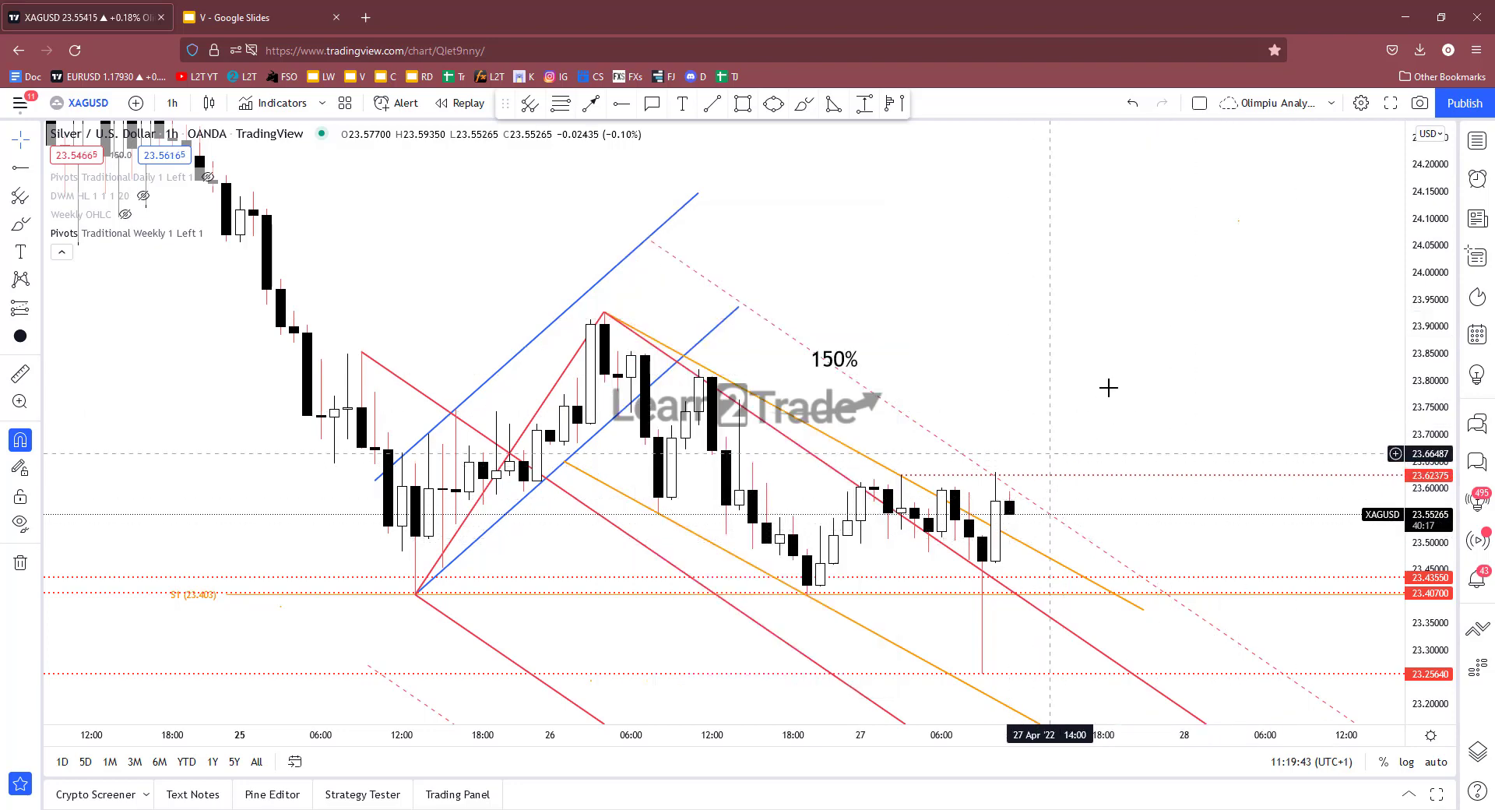
# Switch to the Google Slides presentation and scroll to the links slide.
pyautogui.hscroll(-3, 1108, 360)
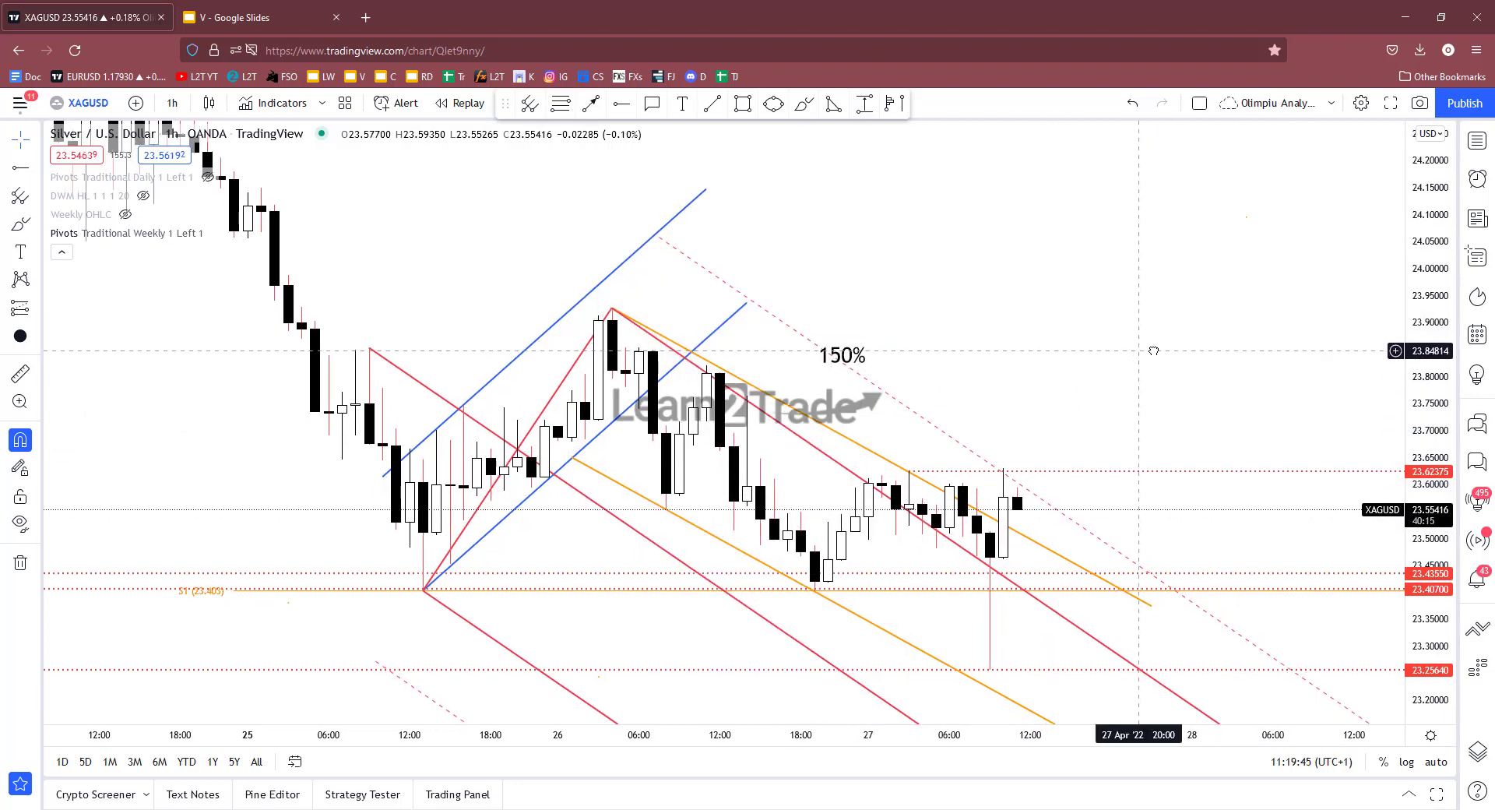
pyautogui.hotkey('ctrl', 'Tab')
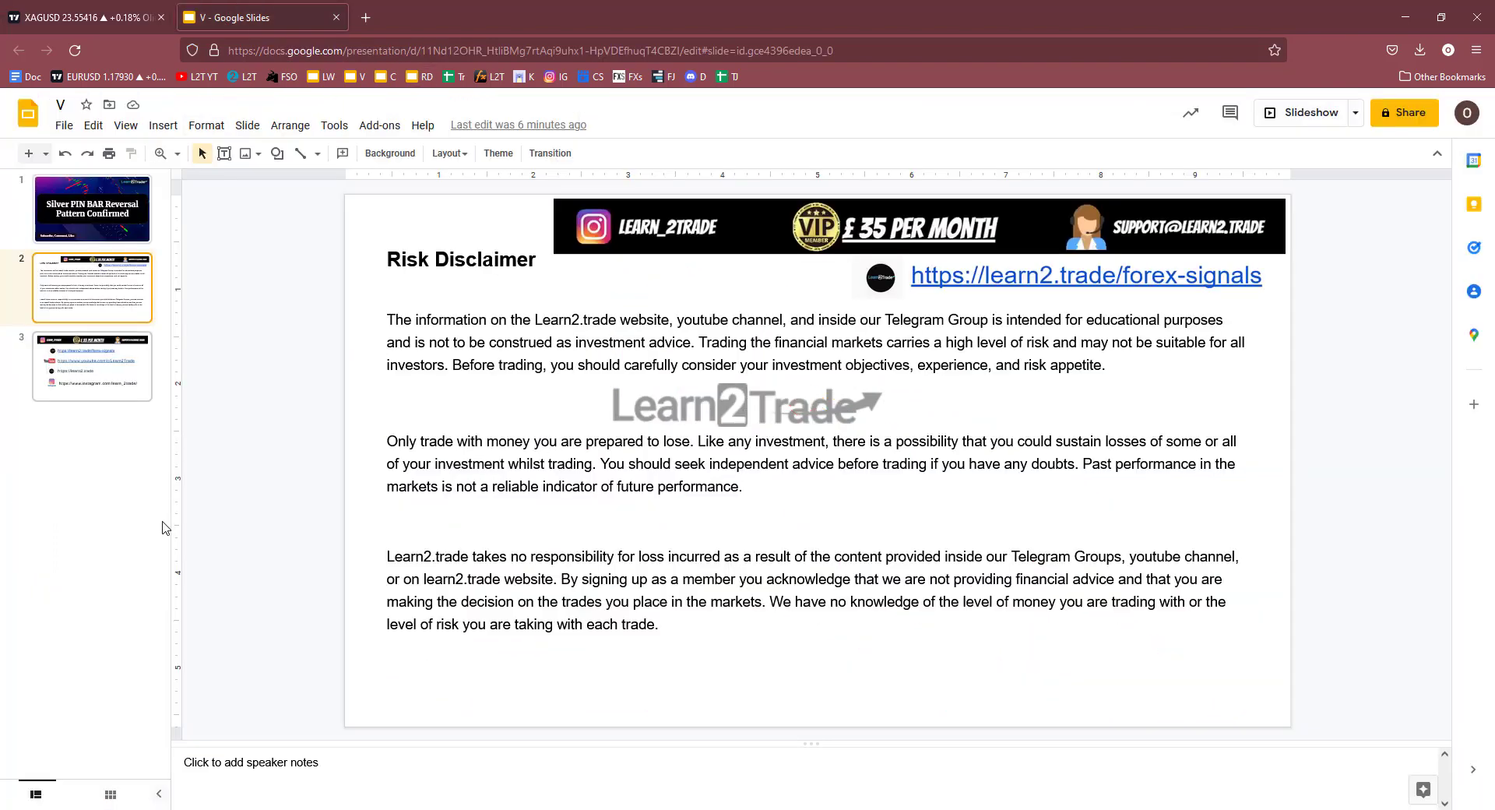
pyautogui.scroll(-1, 392, 447)
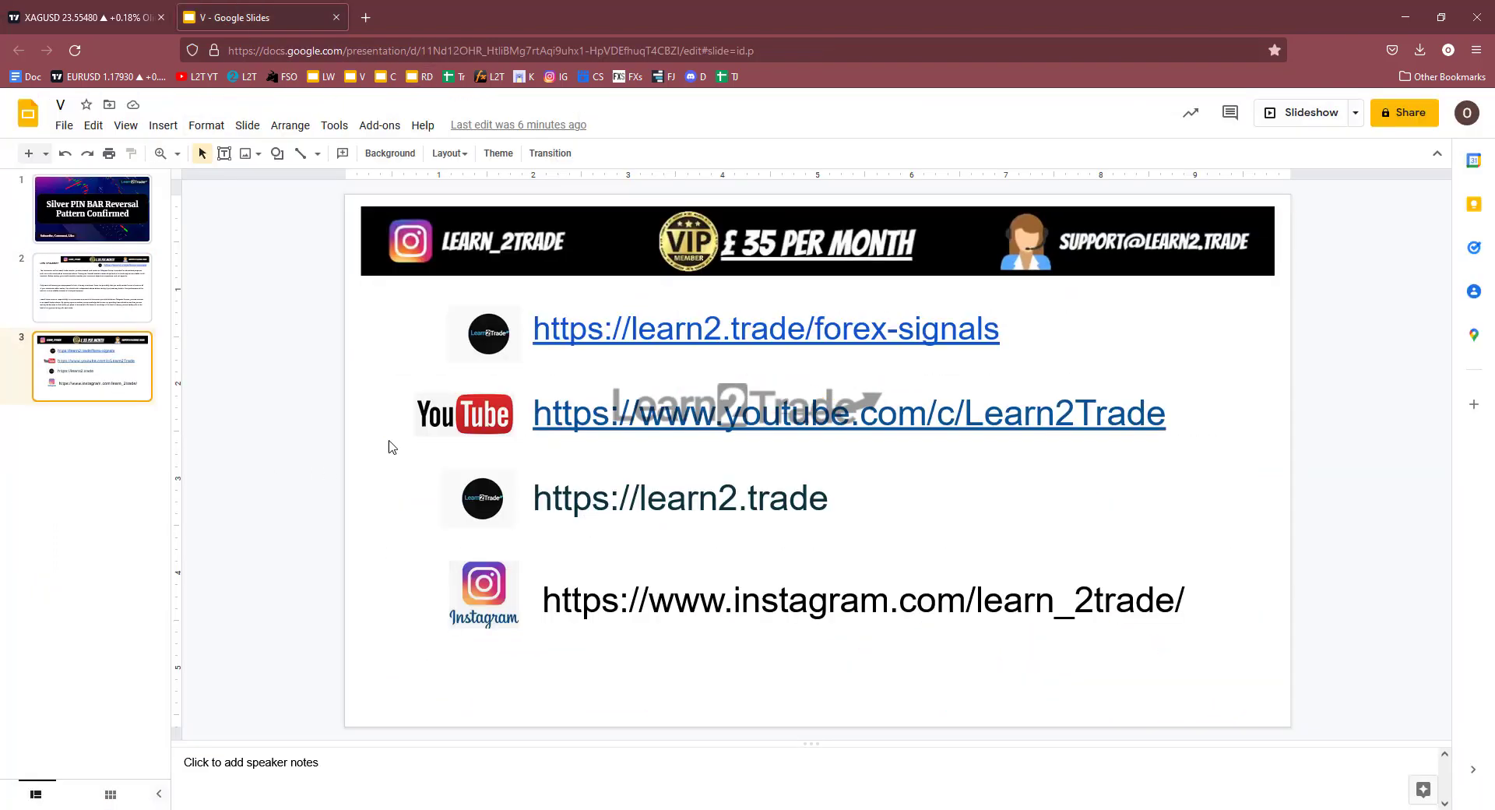